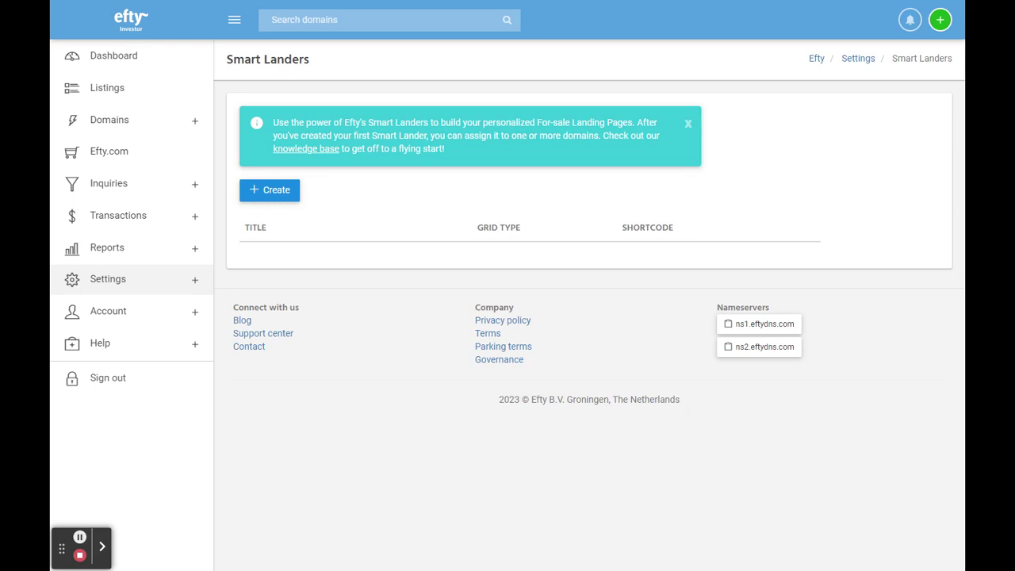
# Go to the Smart Landers settings page from the Settings list in the sidebar.
pyautogui.click(123, 281)
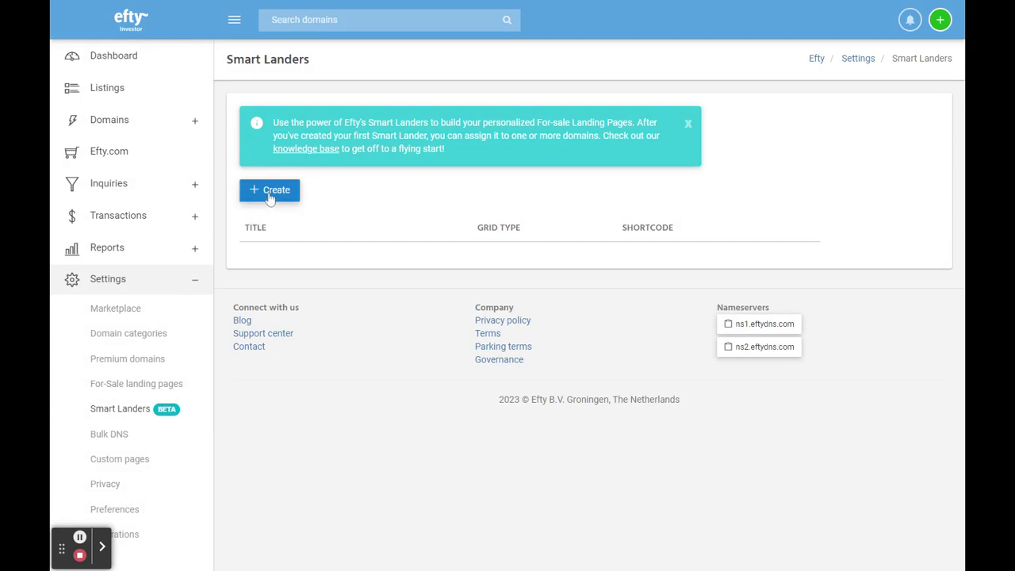
# Create a Smart Lander titled 'Test' from the BIN + Contact us template.
pyautogui.click(270, 194)
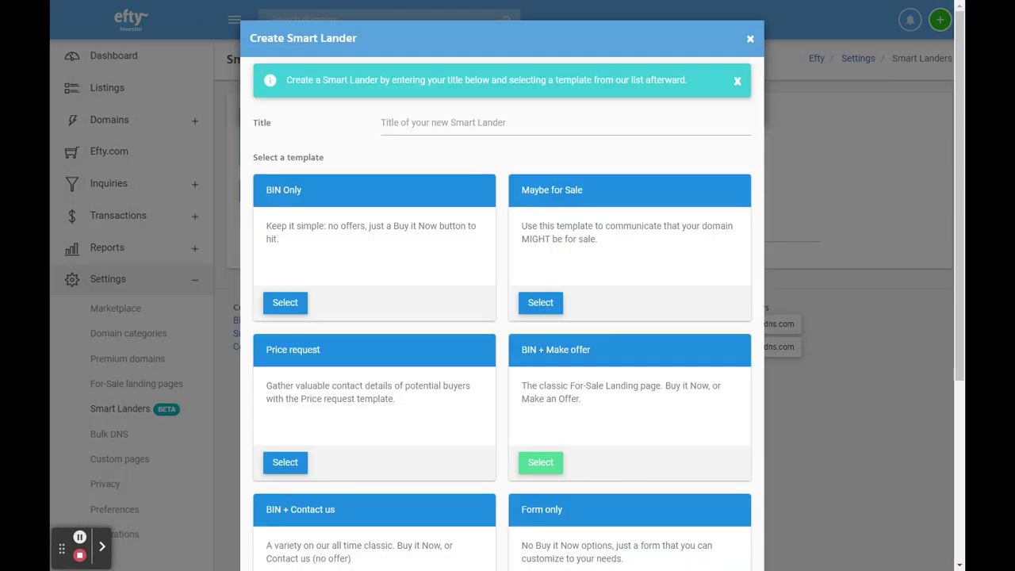
pyautogui.click(518, 121)
pyautogui.write('Test')
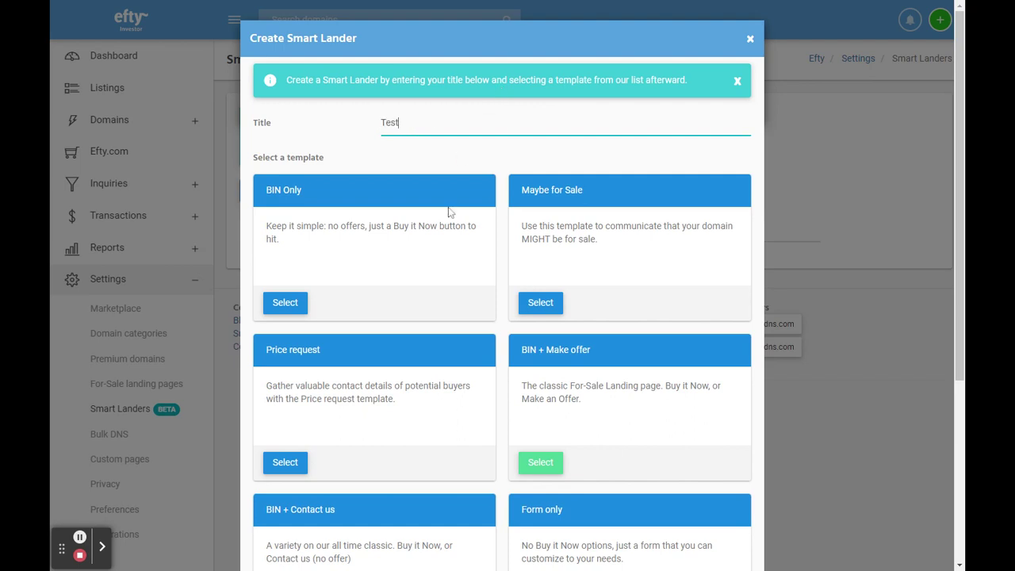
pyautogui.scroll(-3, 448, 212)
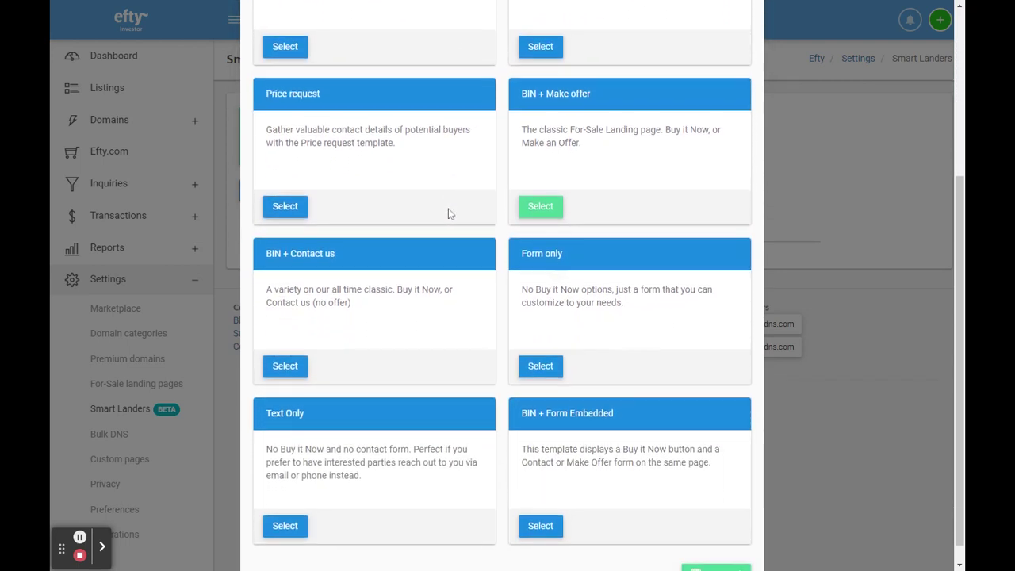
pyautogui.scroll(-1, 448, 213)
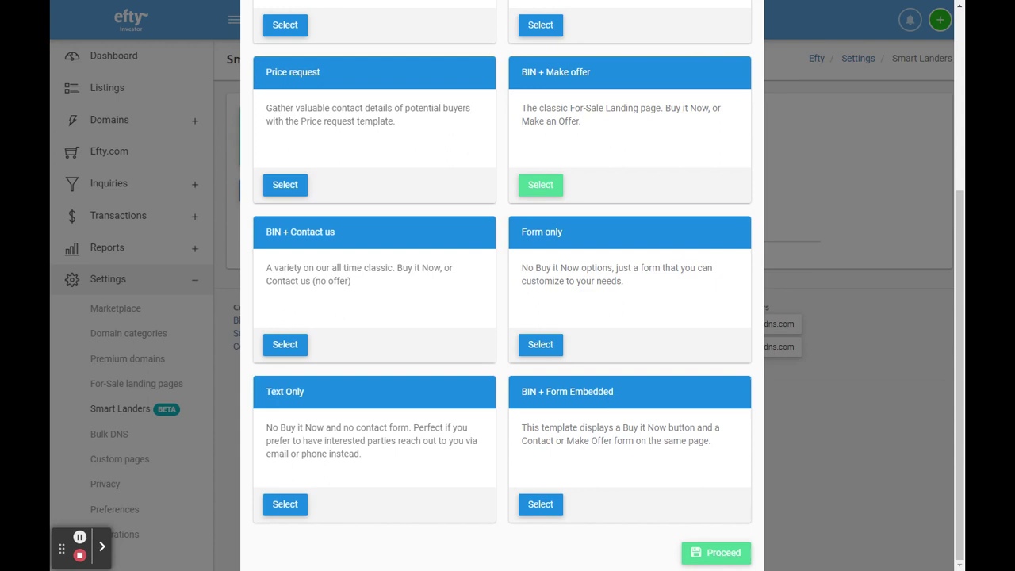
pyautogui.click(287, 349)
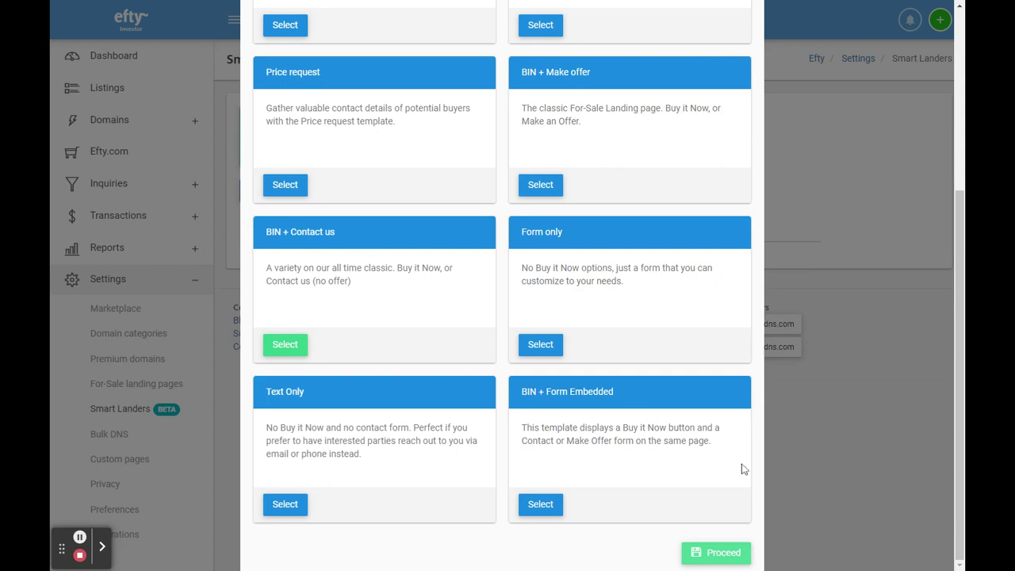
pyautogui.click(690, 552)
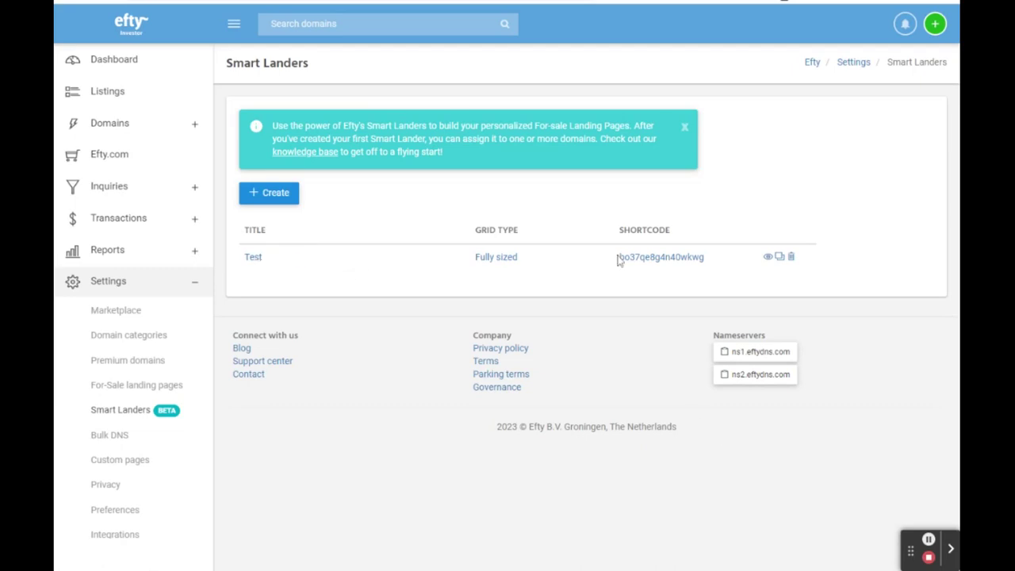
# Preview the Test lander's Eftylent.com for-sale page.
pyautogui.click(767, 258)
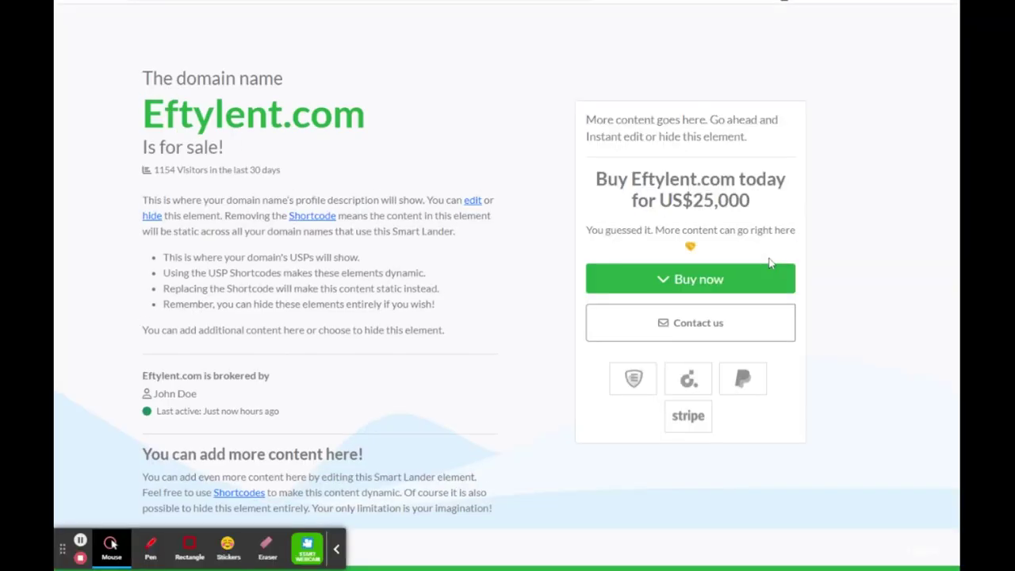
pyautogui.click(336, 548)
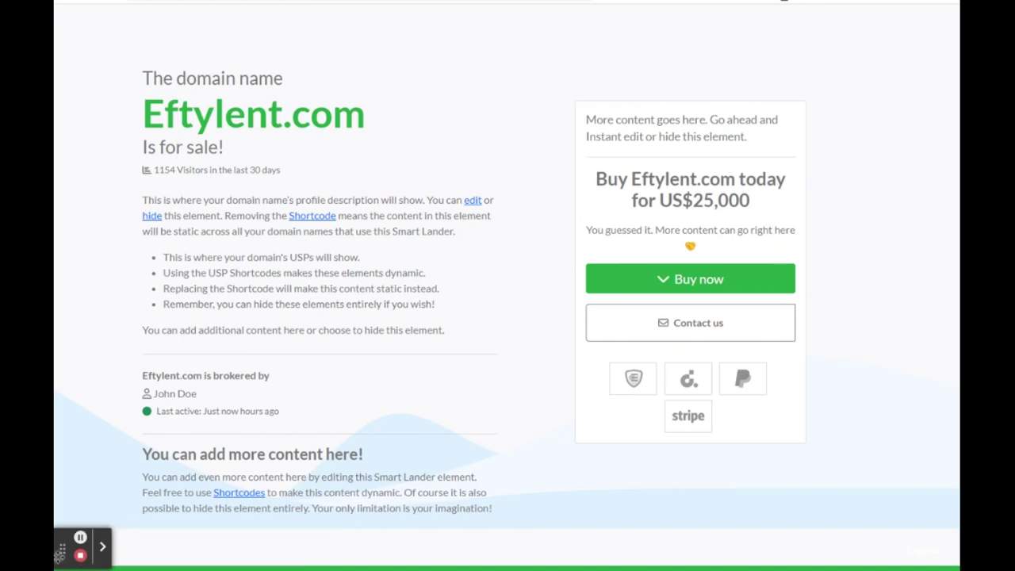
pyautogui.moveTo(61, 551); pyautogui.dragTo(912, 550)
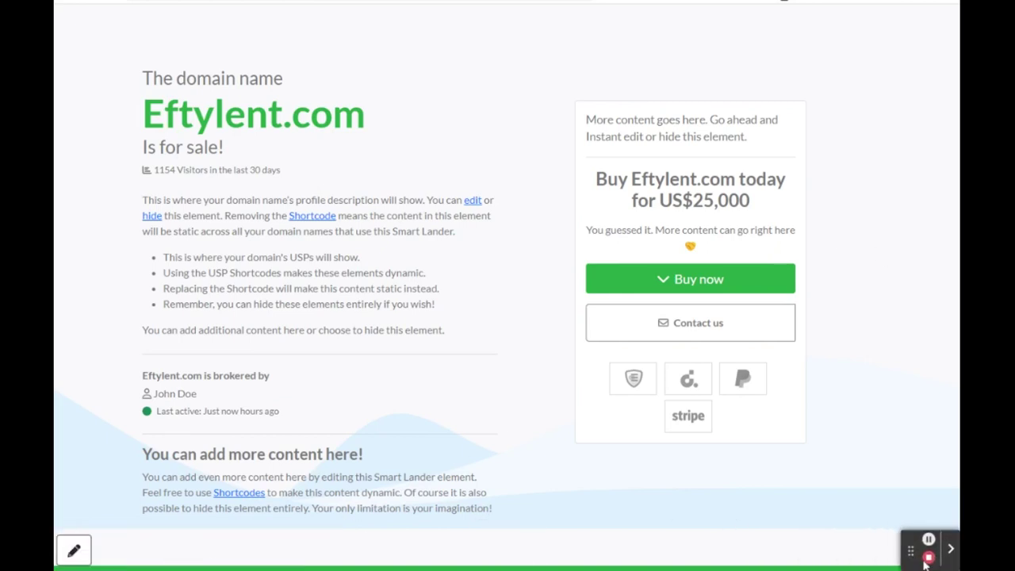
# Turn on Instant edit in the Test lander preview's editing toolbar.
pyautogui.click(74, 550)
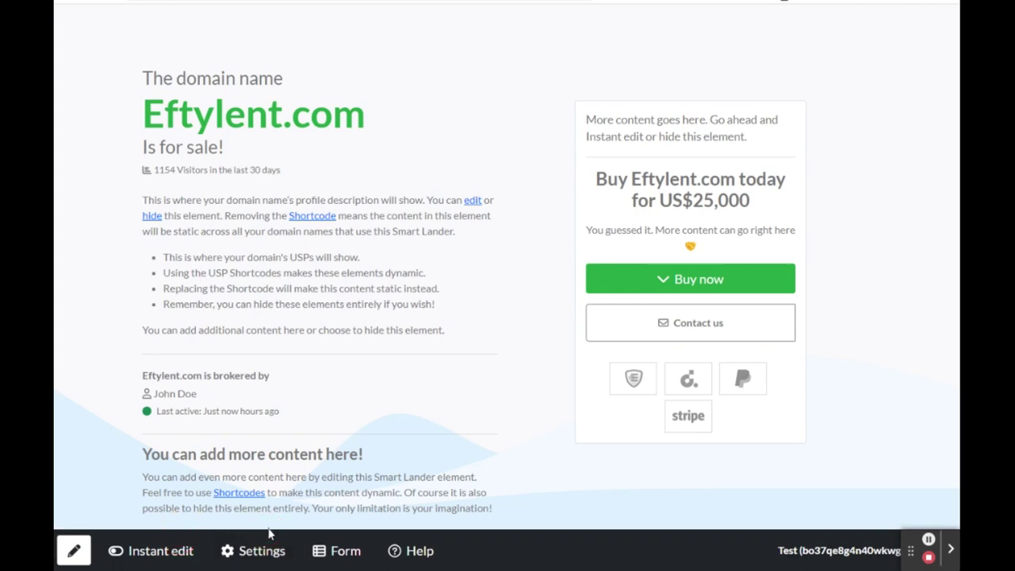
pyautogui.click(351, 533)
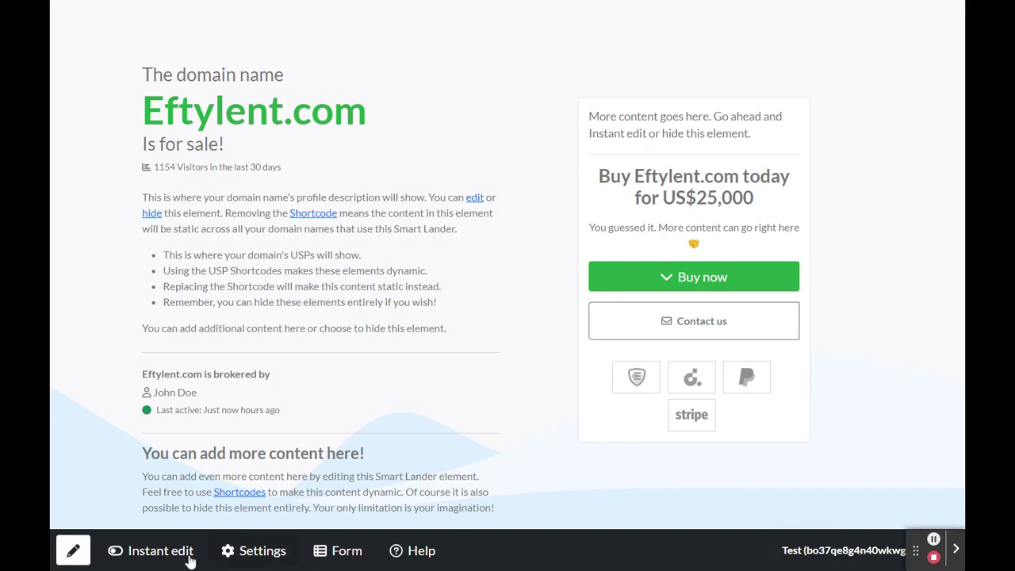
pyautogui.click(154, 554)
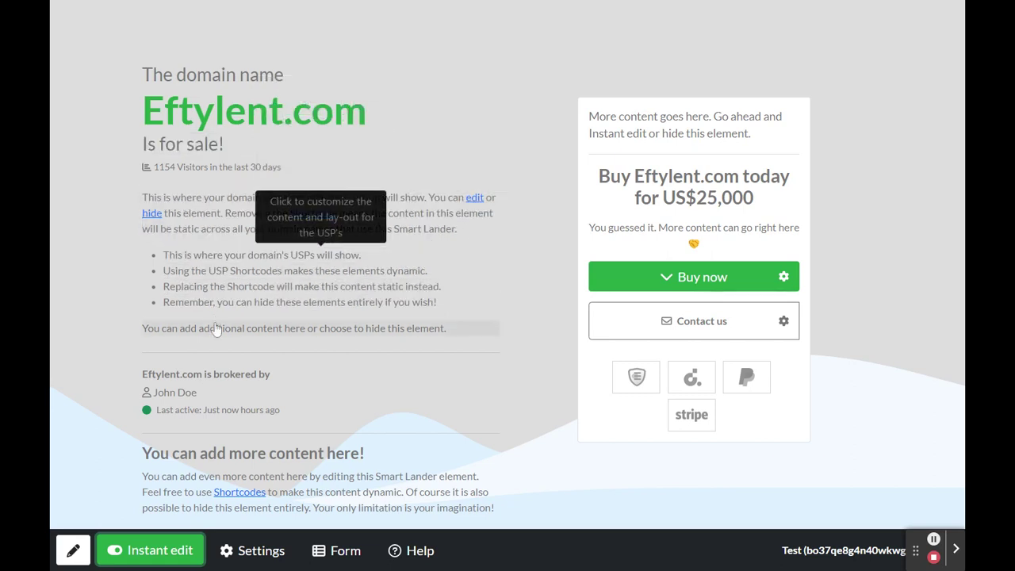
# Hide The domain name heading, save it, and reload the editor.
pyautogui.click(223, 80)
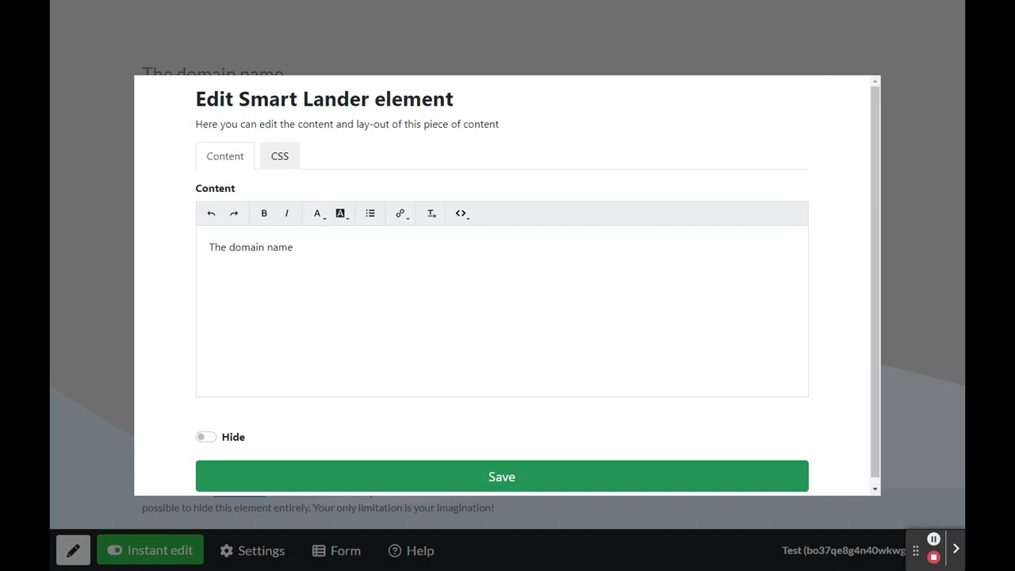
pyautogui.click(201, 437)
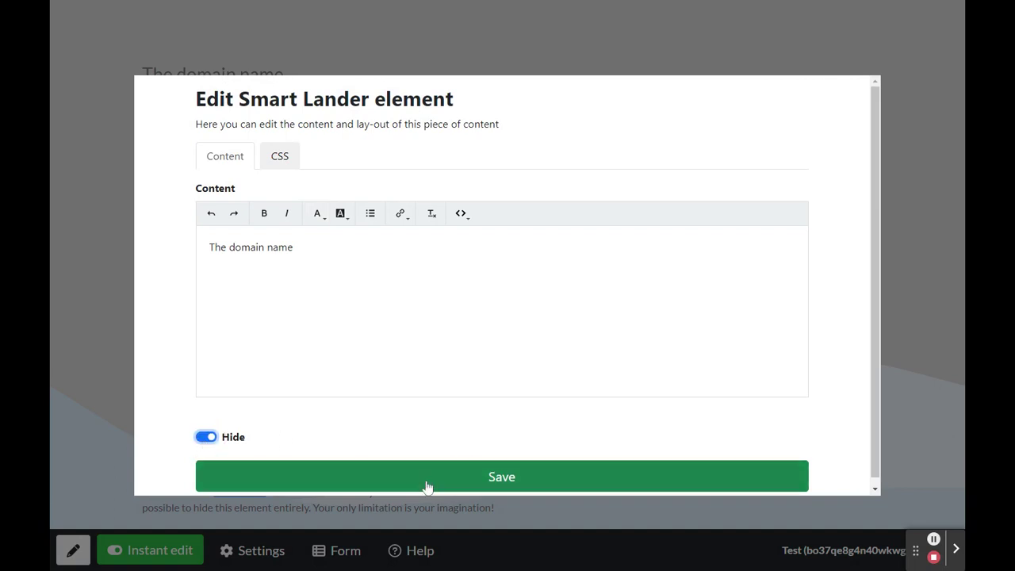
pyautogui.click(494, 483)
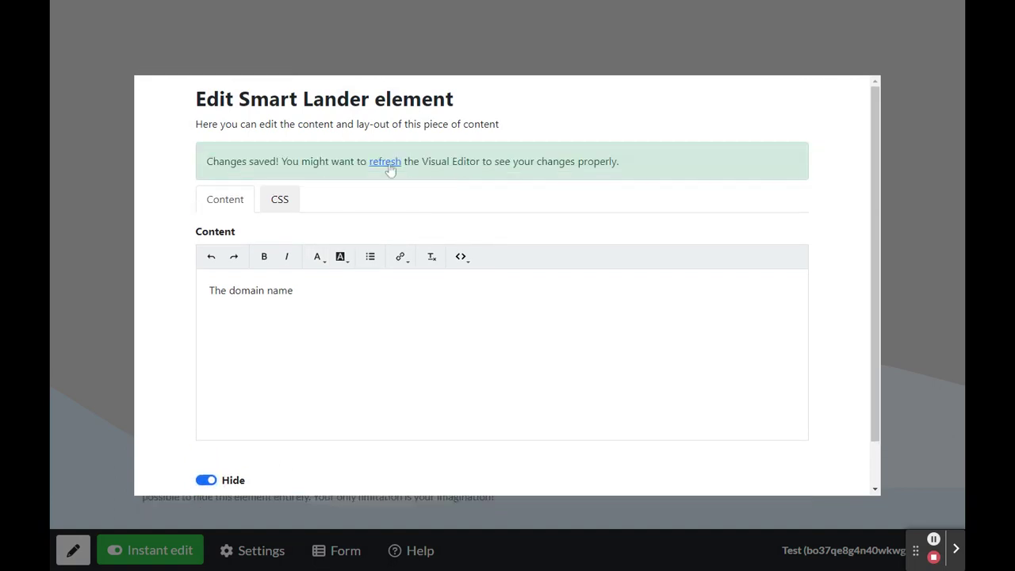
pyautogui.click(386, 162)
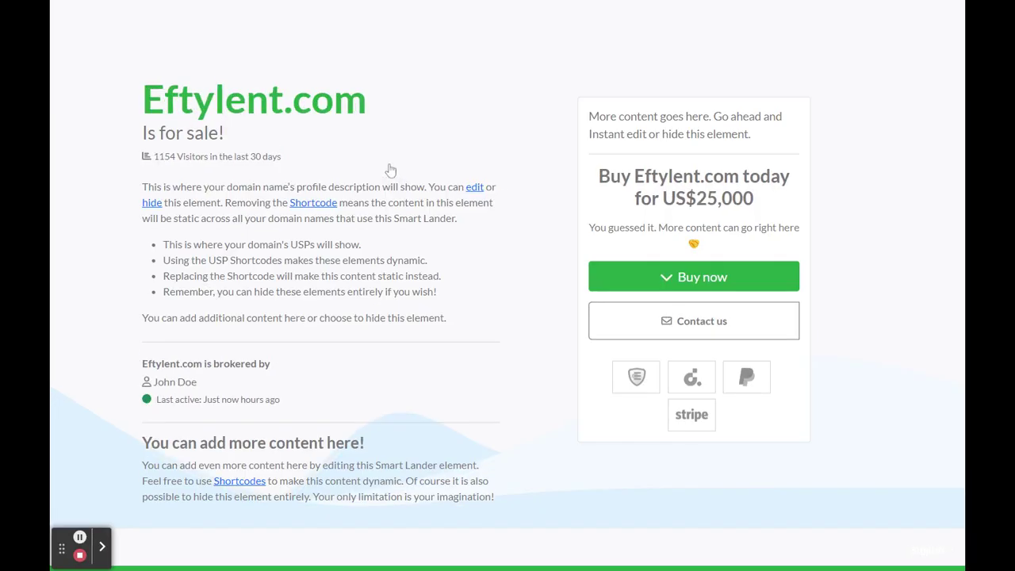
pyautogui.moveTo(63, 548); pyautogui.dragTo(673, 546)
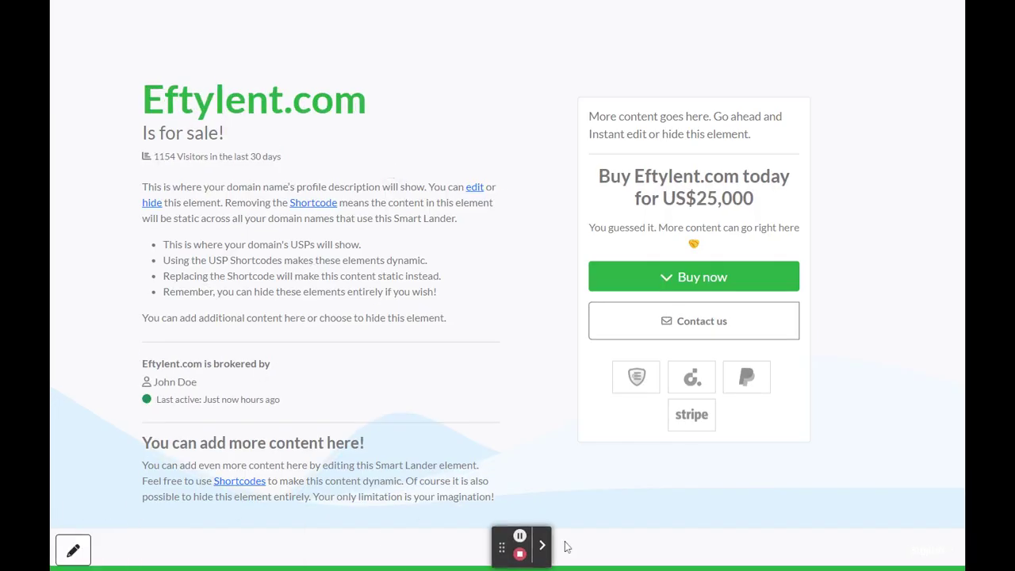
# Replace the sale box placeholder with the pasted Escrow.com secure-transaction sentence and save.
pyautogui.click(73, 550)
pyautogui.click(141, 557)
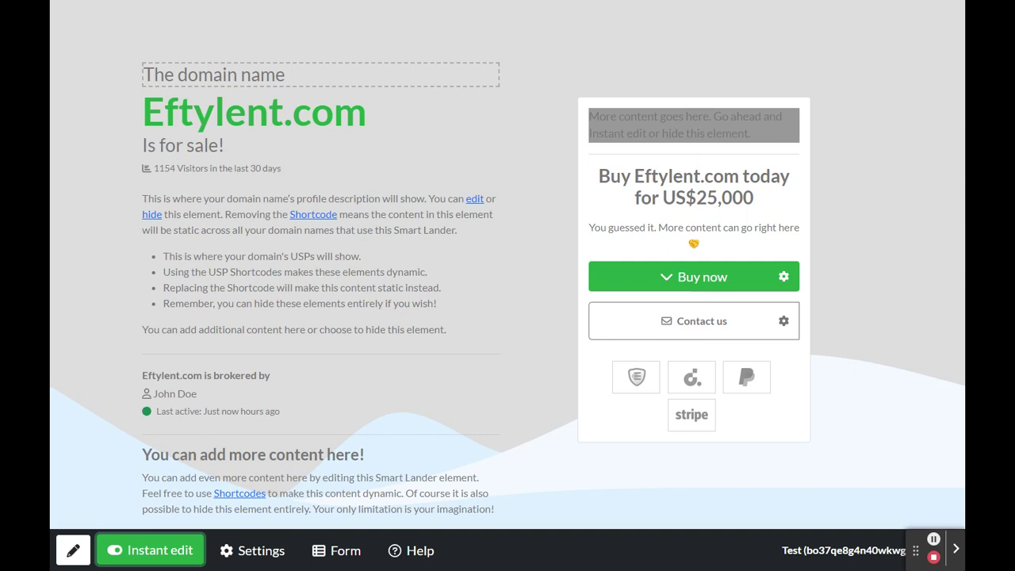
pyautogui.click(635, 123)
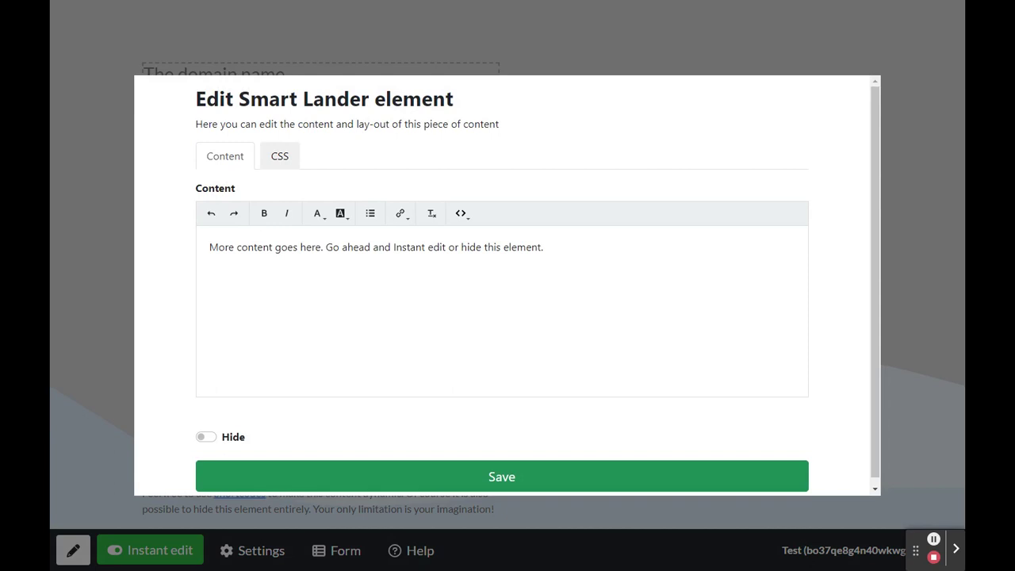
pyautogui.tripleClick(367, 249)
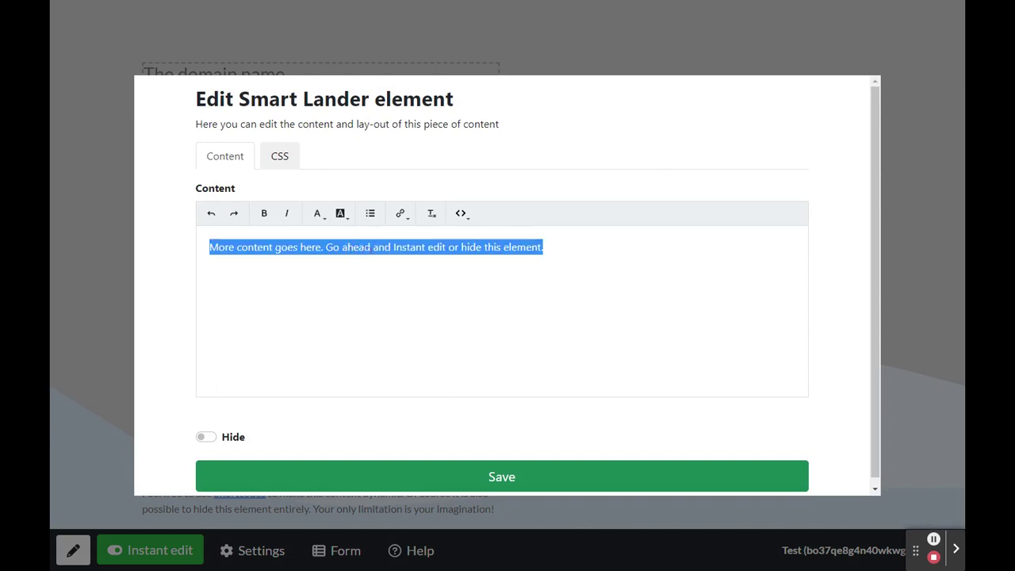
pyautogui.press('BackSpace')
pyautogui.write('Your transaction is safely and securely processed by Escrow.com, a licensed escrow company used to buy and sell the biggest domain names on the Internet.')
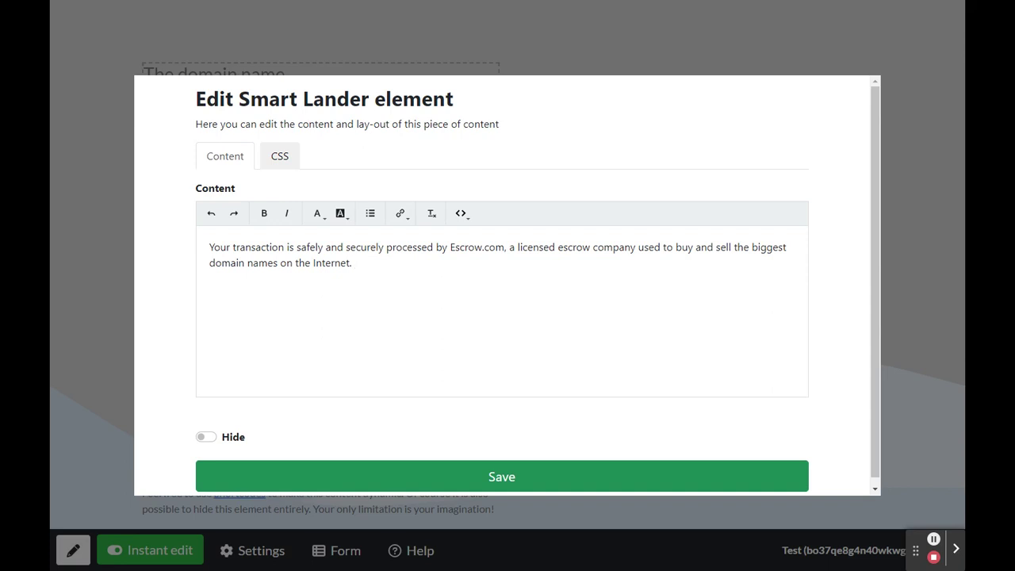
pyautogui.click(491, 484)
pyautogui.click(388, 162)
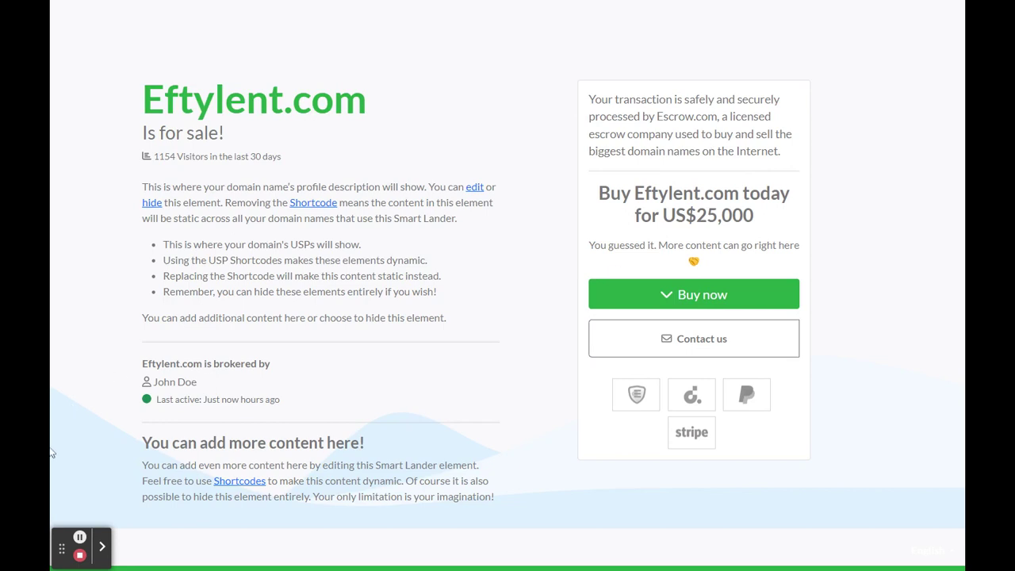
# Replace the 'You guessed it' text with the 'Questions? Talk to a domain expert' line plus a phone number, then save.
pyautogui.moveTo(65, 549); pyautogui.dragTo(915, 546)
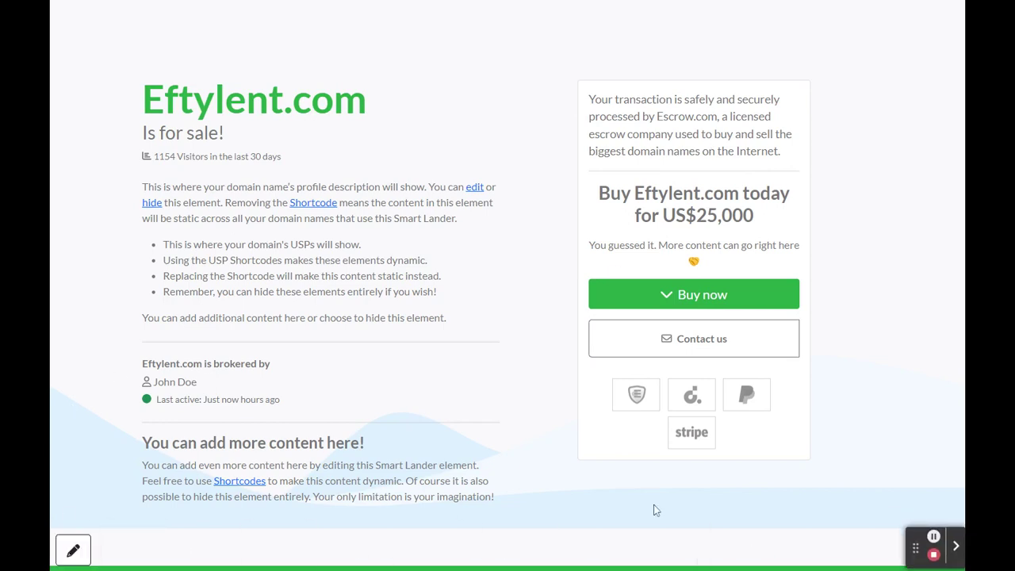
pyautogui.click(72, 552)
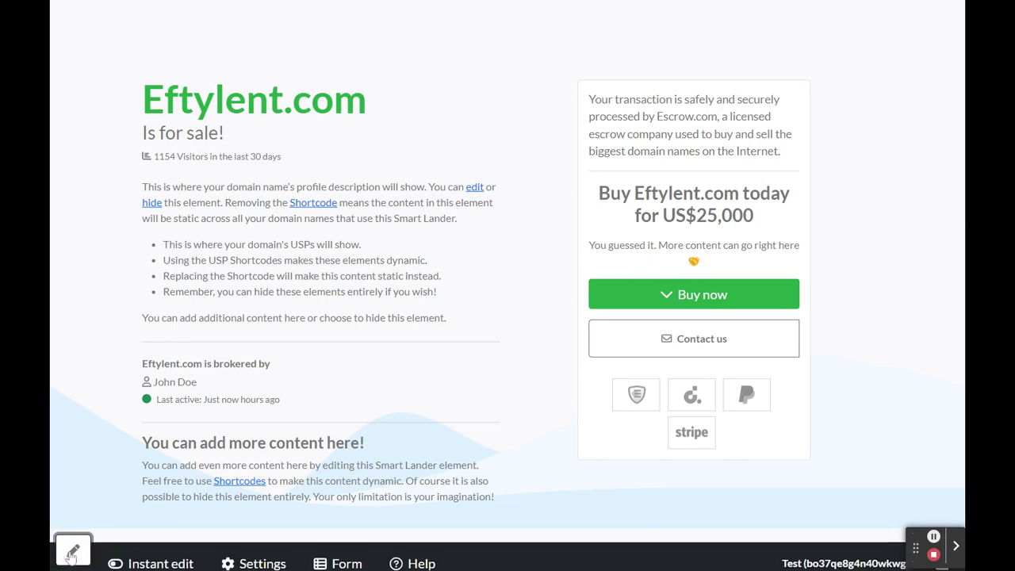
pyautogui.click(159, 551)
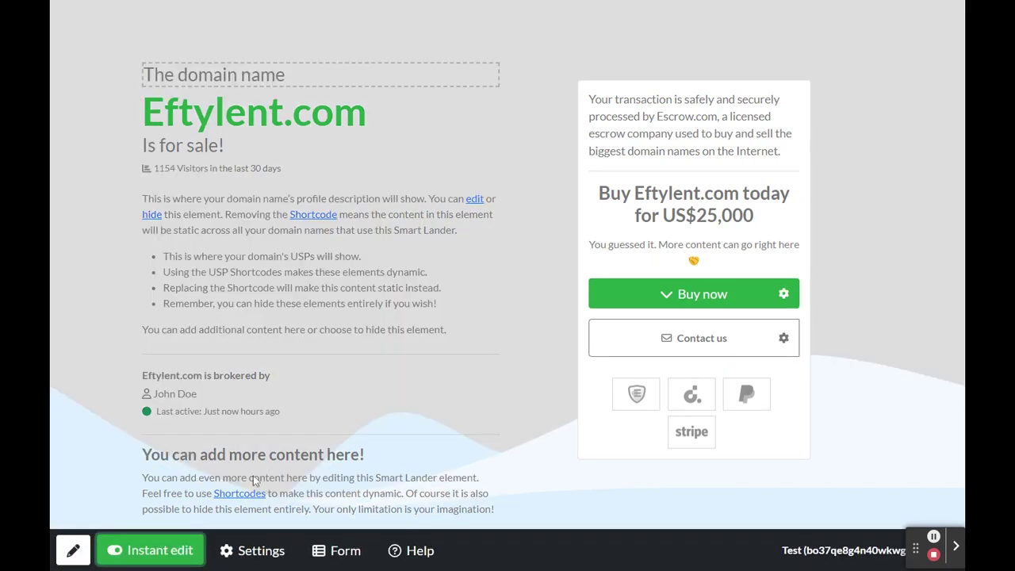
pyautogui.click(670, 252)
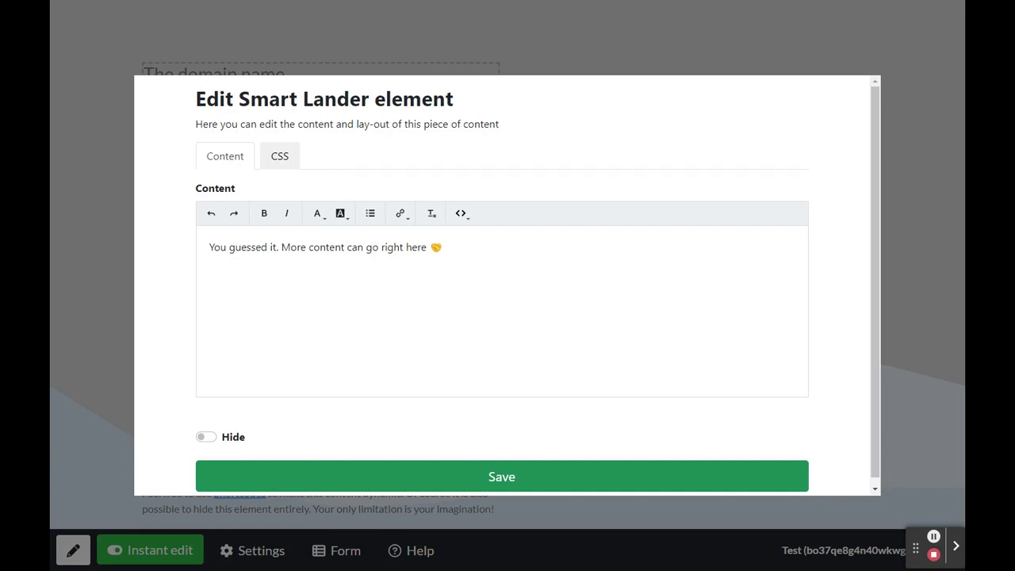
pyautogui.click(502, 253)
pyautogui.press('BackSpace')
pyautogui.press('BackSpace')
pyautogui.press('BackSpace')
pyautogui.press('BackSpace')
pyautogui.press('BackSpace')
pyautogui.press('BackSpace')
pyautogui.press('BackSpace')
pyautogui.press('BackSpace')
pyautogui.press('BackSpace')
pyautogui.press('BackSpace')
pyautogui.press('BackSpace')
pyautogui.press('BackSpace')
pyautogui.press('BackSpace')
pyautogui.press('BackSpace')
pyautogui.press('BackSpace')
pyautogui.press('BackSpace')
pyautogui.press('BackSpace')
pyautogui.press('BackSpace')
pyautogui.press('BackSpace')
pyautogui.press('BackSpace')
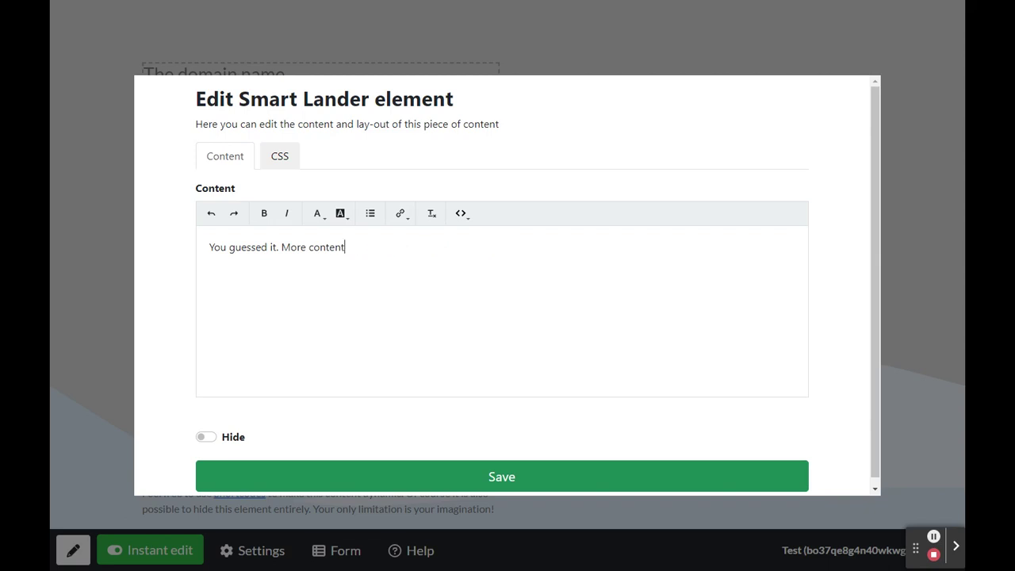
pyautogui.press('BackSpace')
pyautogui.press('BackSpace')
pyautogui.press('BackSpace')
pyautogui.press('BackSpace')
pyautogui.press('BackSpace')
pyautogui.press('BackSpace')
pyautogui.press('BackSpace')
pyautogui.press('BackSpace')
pyautogui.press('BackSpace')
pyautogui.press('BackSpace')
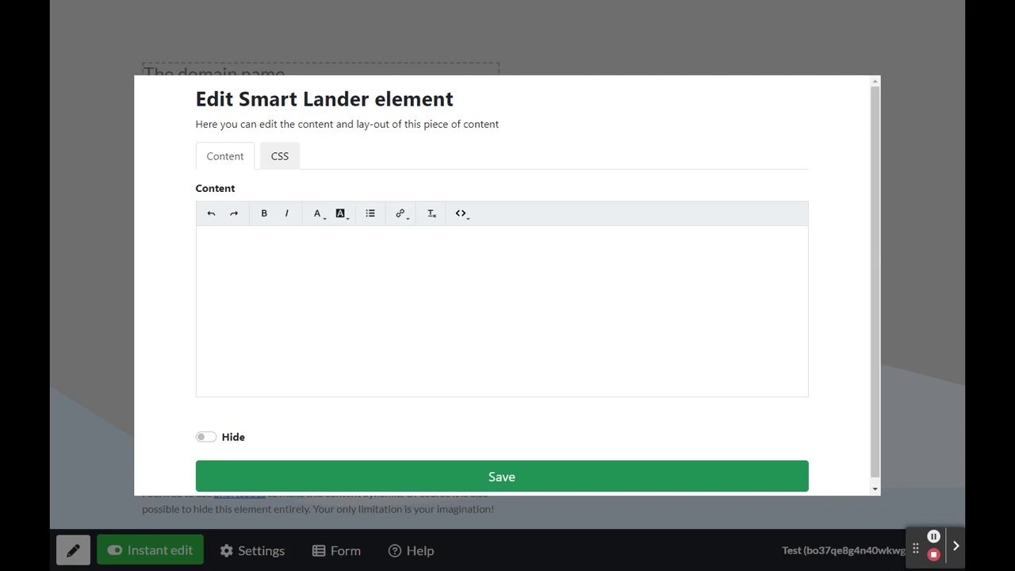
pyautogui.hotkey('ctrl', 'v')
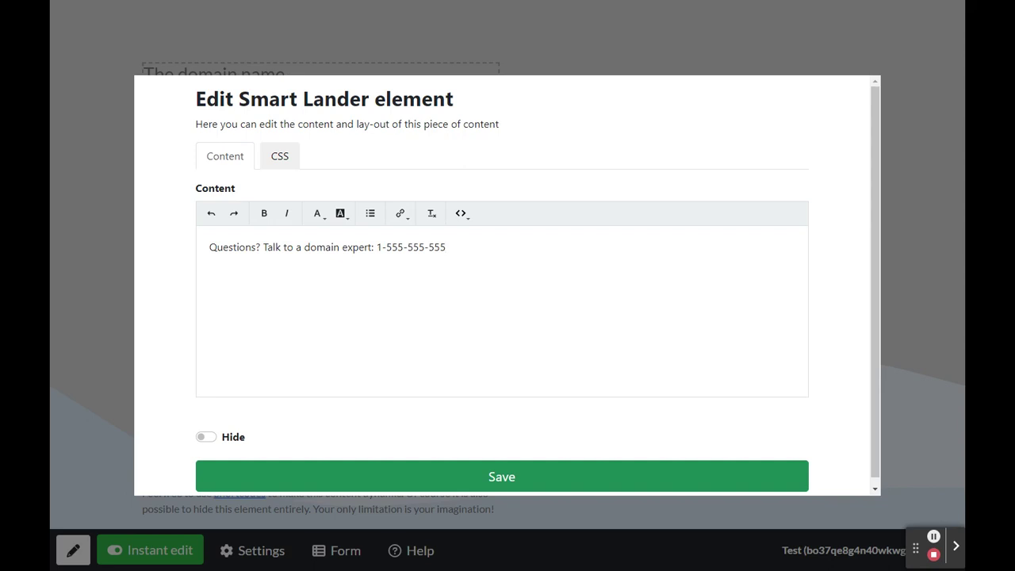
pyautogui.click(500, 476)
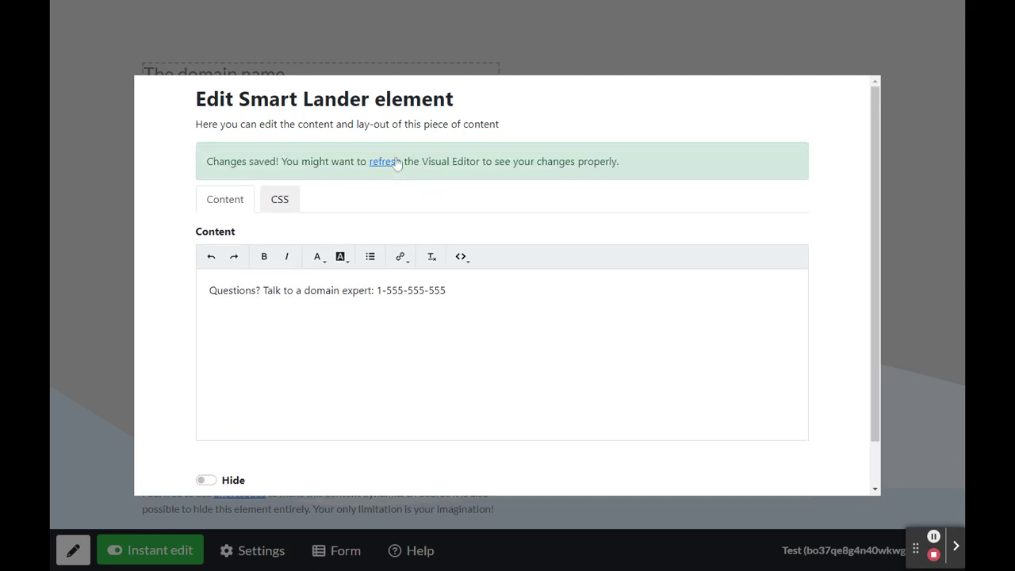
pyautogui.click(386, 163)
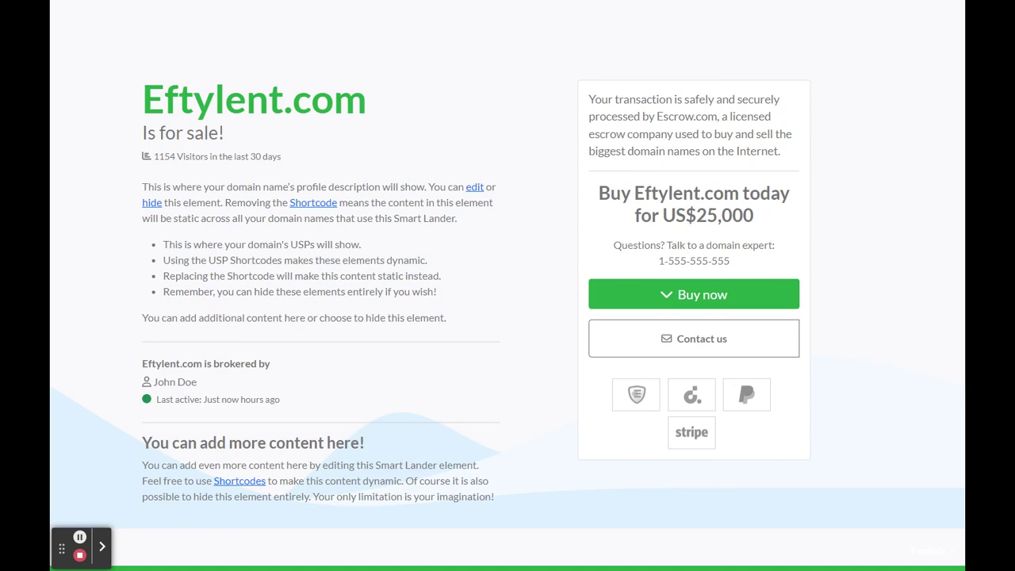
# Change the contact line to 'Questions about {domain_name}?' using the Domain name shortcode, and save.
pyautogui.moveTo(62, 548); pyautogui.dragTo(915, 549)
pyautogui.click(73, 550)
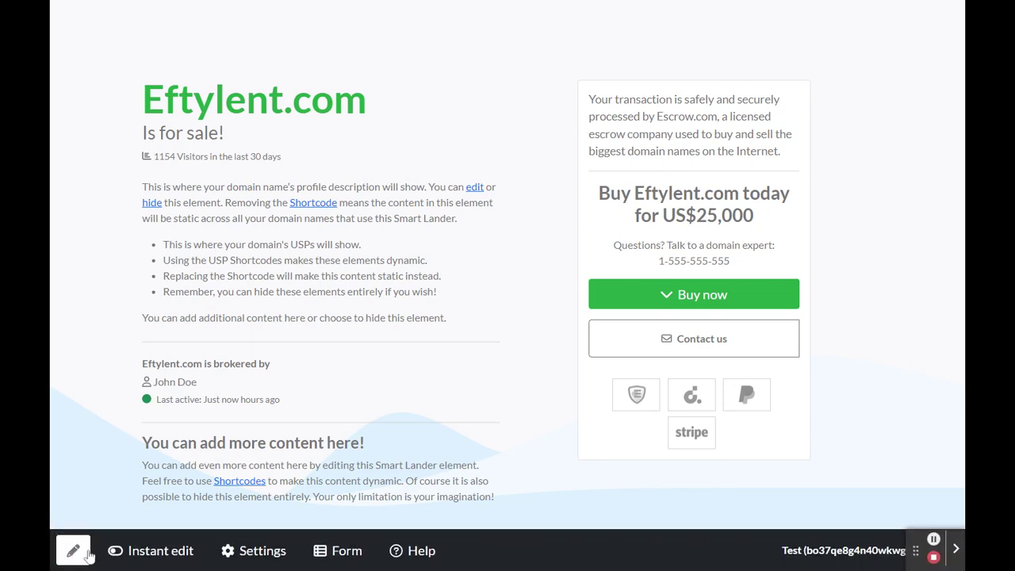
pyautogui.click(158, 550)
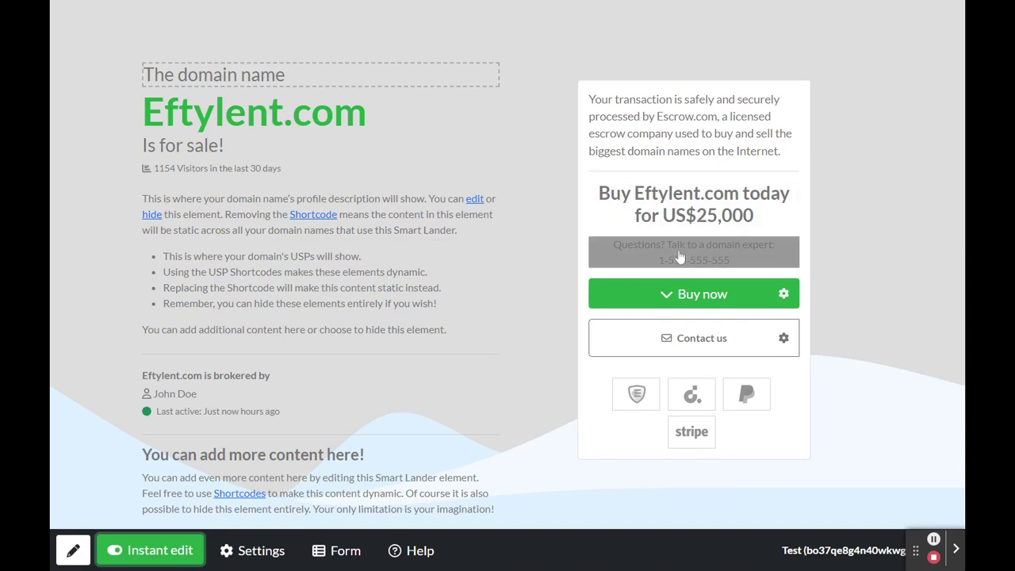
pyautogui.click(679, 256)
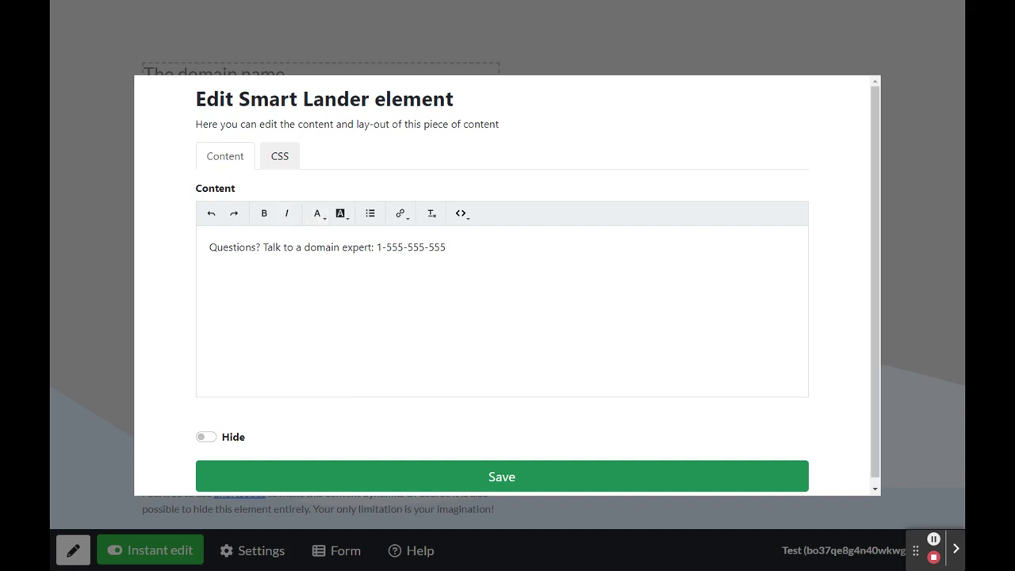
pyautogui.click(260, 249)
pyautogui.write('about')
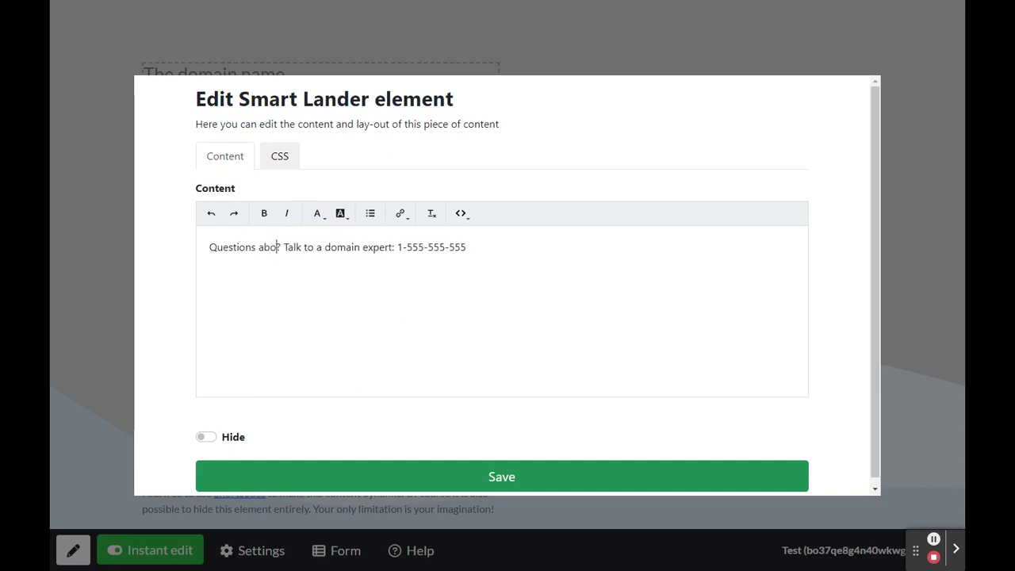
pyautogui.click(462, 213)
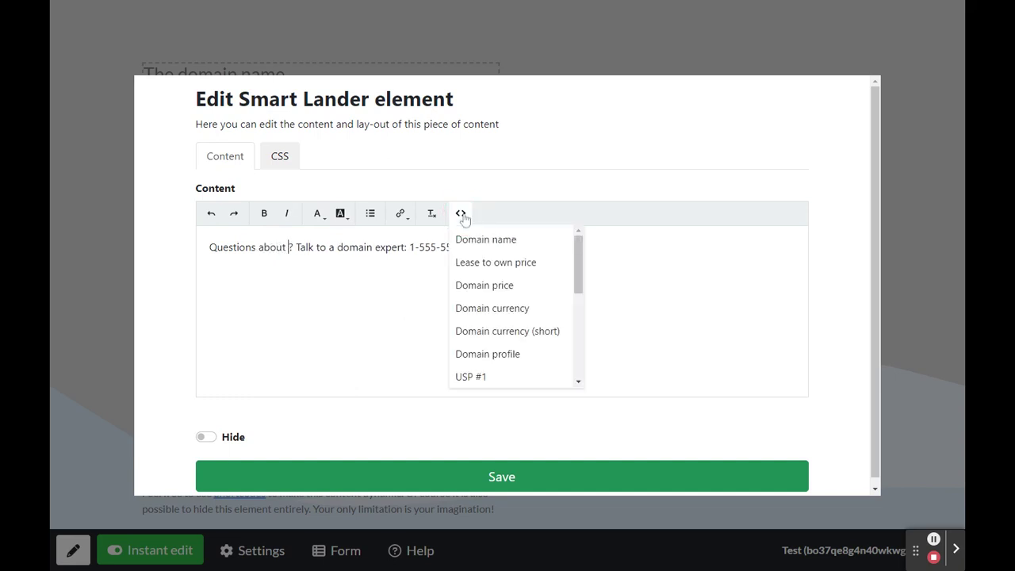
pyautogui.click(480, 235)
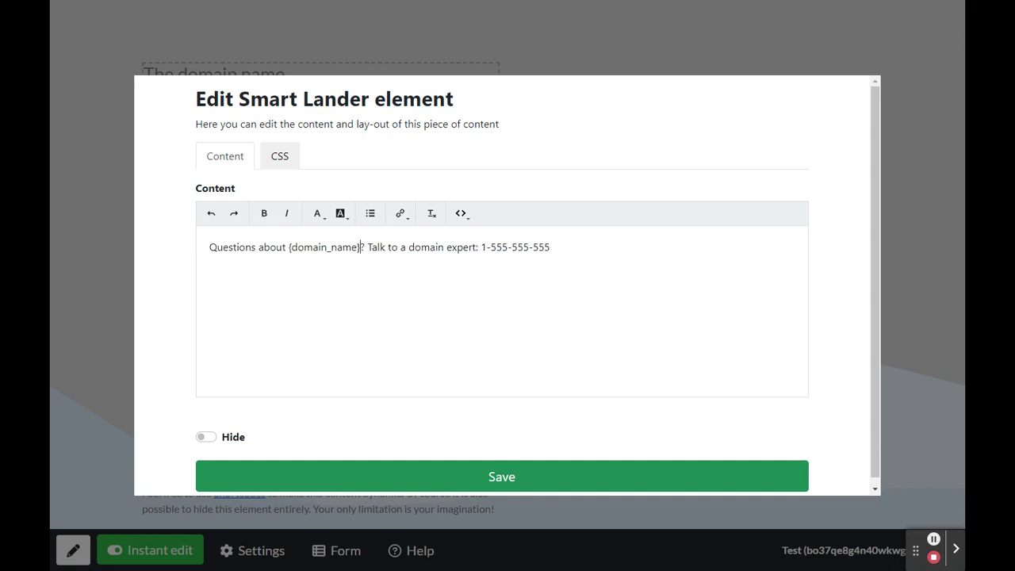
pyautogui.click(480, 478)
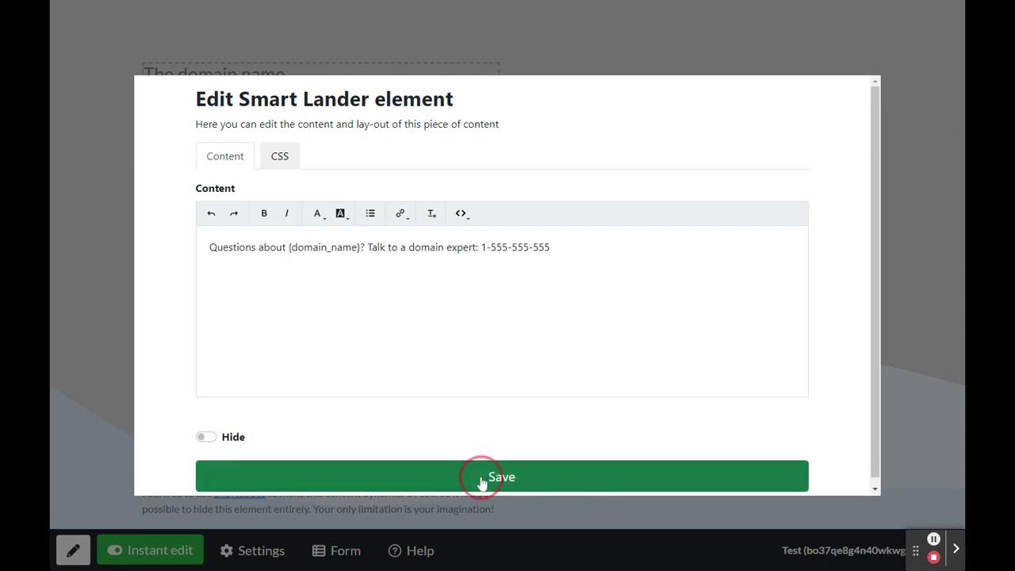
pyautogui.click(385, 163)
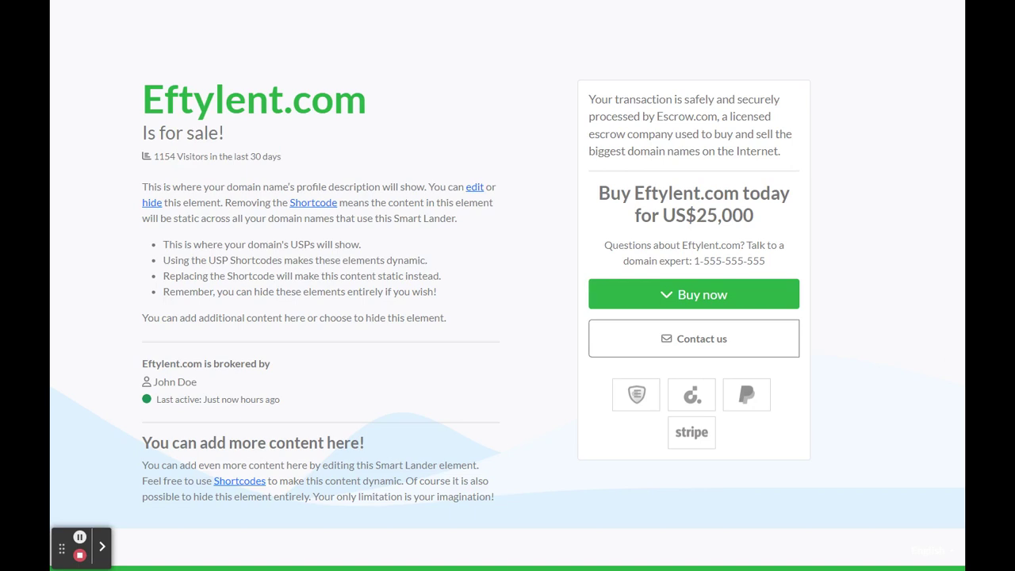
# Verify the live line reads 'Questions about Eftylent.com?' and reopen the editing toolbar.
pyautogui.moveTo(682, 246); pyautogui.dragTo(744, 246)
pyautogui.click(761, 246)
pyautogui.moveTo(63, 549); pyautogui.dragTo(915, 550)
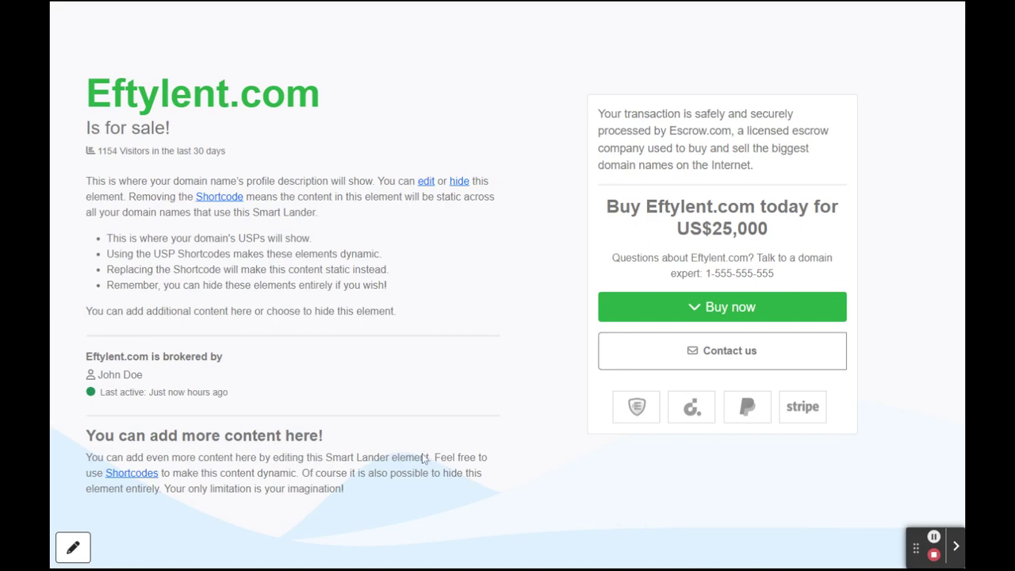
pyautogui.click(74, 549)
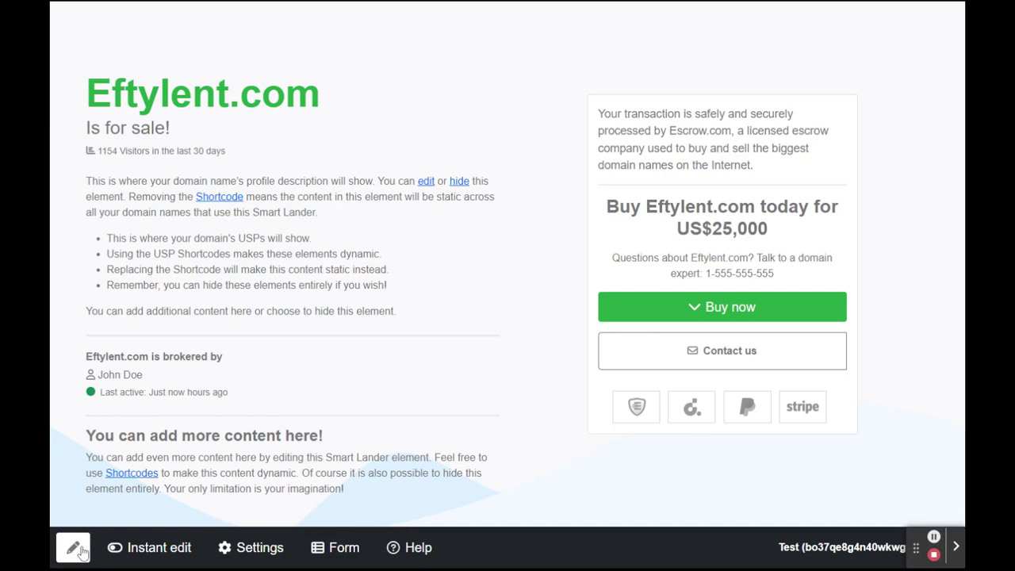
# Set the Smart Lander type to 'Buy it now only' in the lander Settings.
pyautogui.click(252, 547)
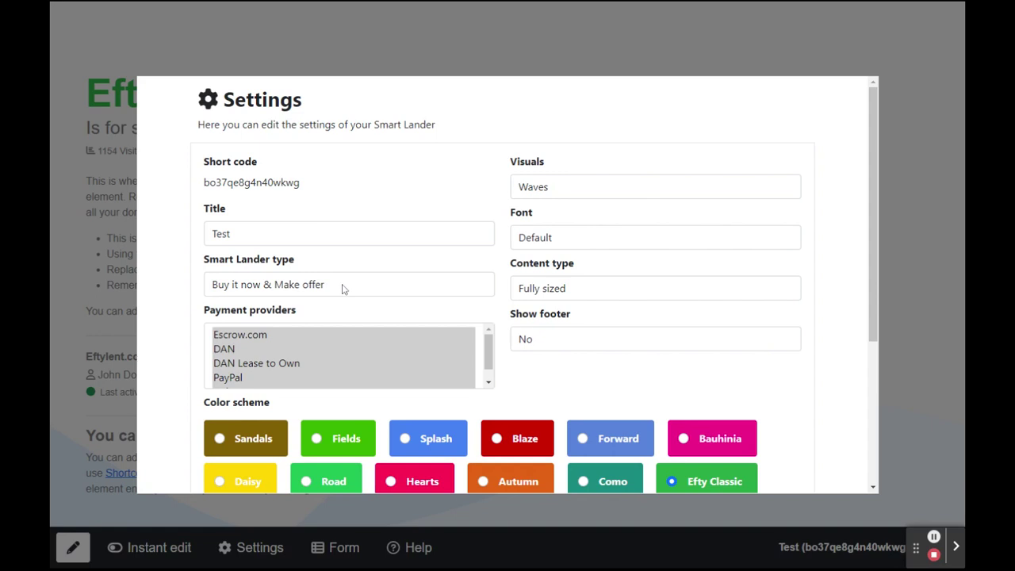
pyautogui.click(342, 287)
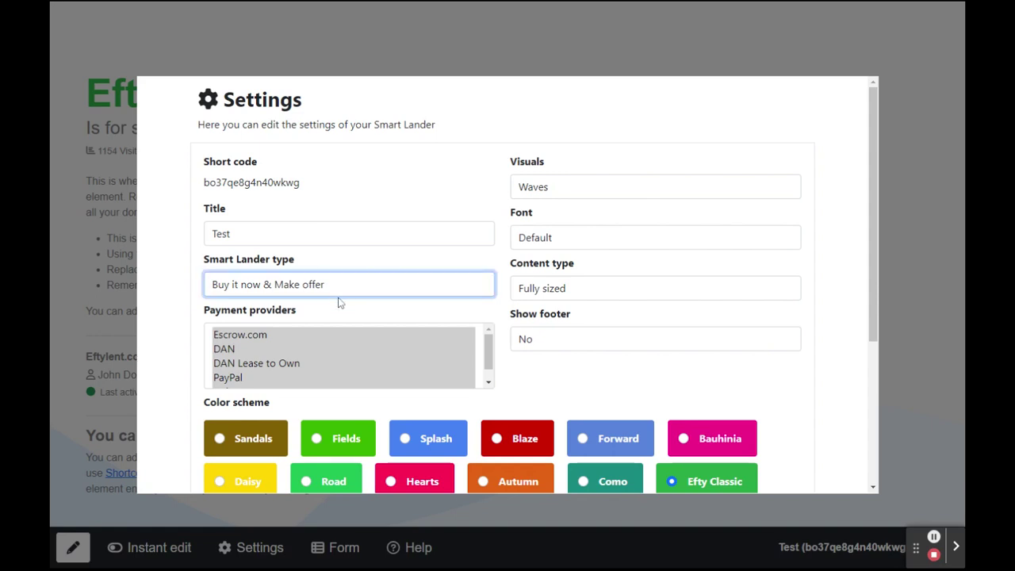
pyautogui.click(338, 302)
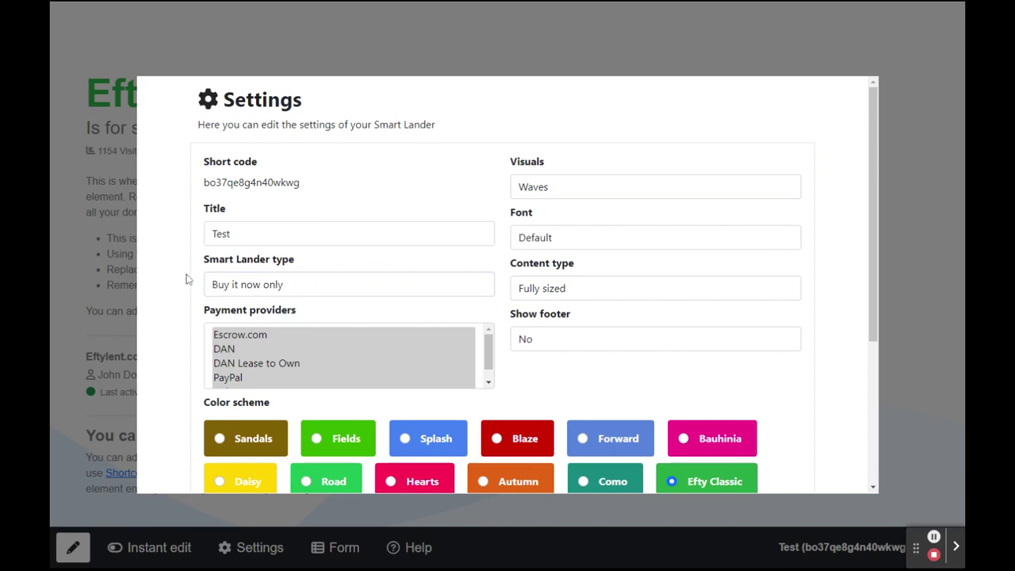
pyautogui.click(245, 309)
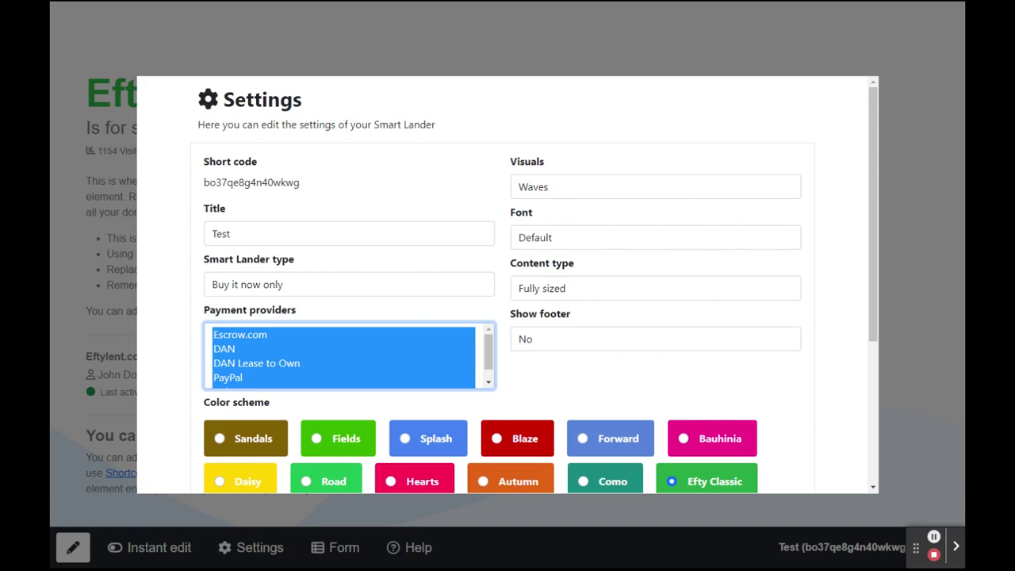
# Narrow the Payment providers list to Escrow.com alone, deselecting the other providers.
pyautogui.click(263, 349)
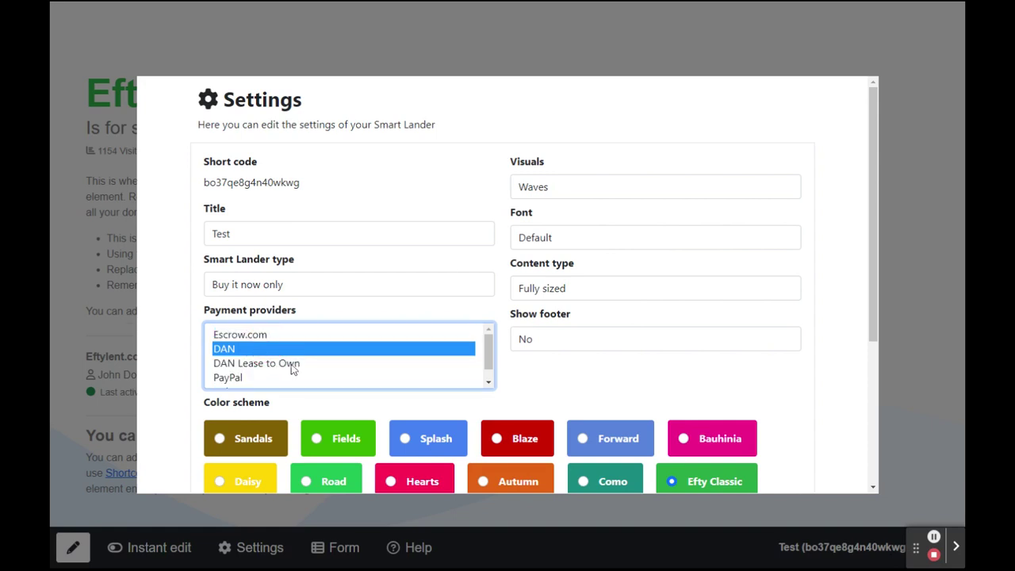
pyautogui.moveTo(237, 378); pyautogui.dragTo(316, 380)
pyautogui.click(282, 383)
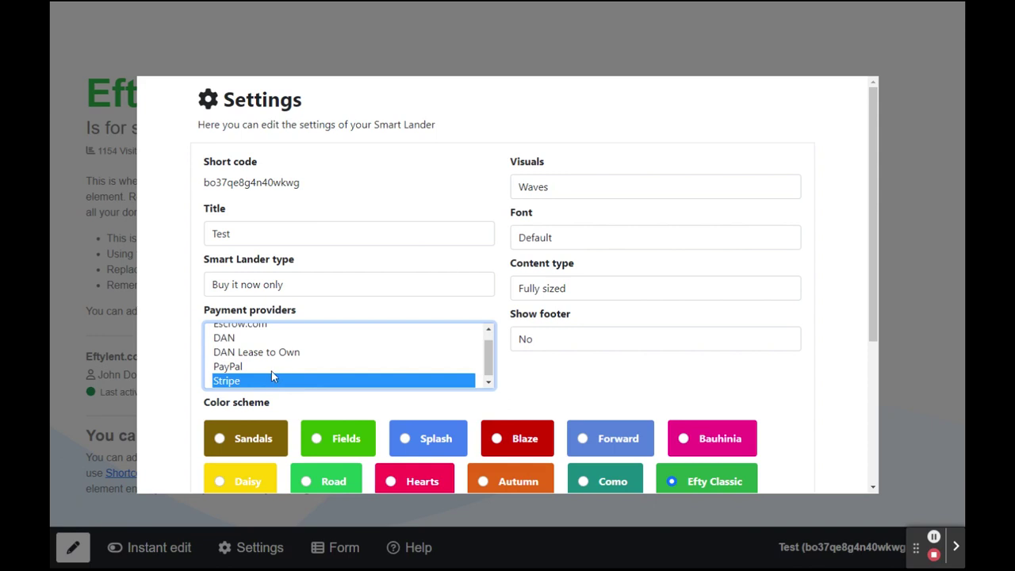
pyautogui.scroll(1, 282, 369)
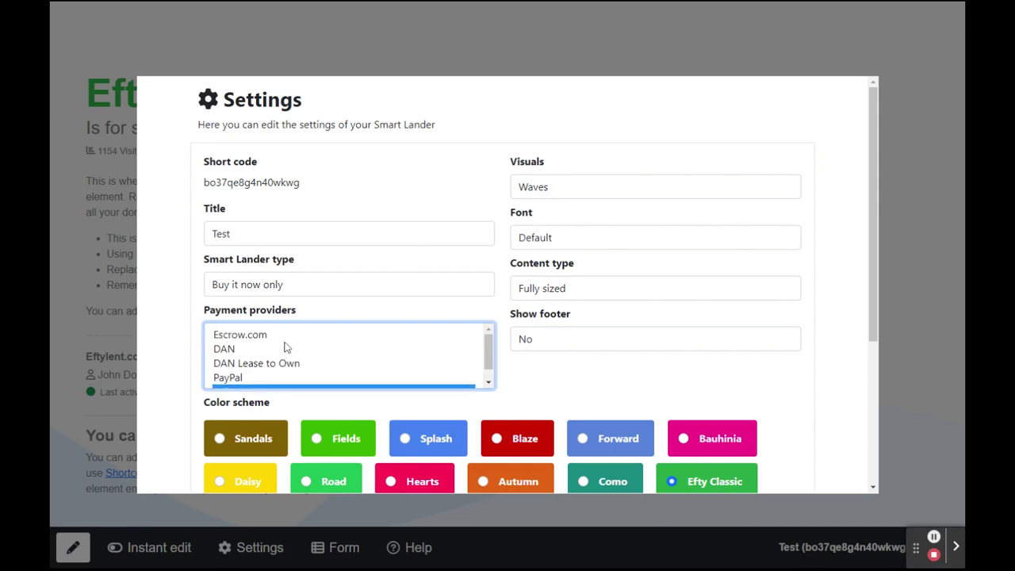
pyautogui.click(286, 336)
pyautogui.click(158, 286)
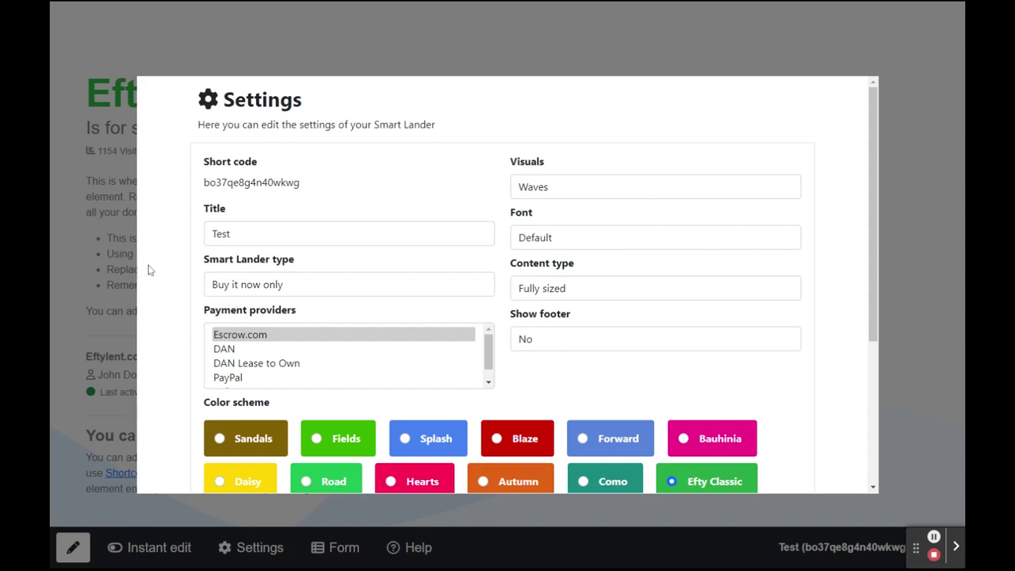
# Set the font to Ubuntu and the colour scheme to Sherpa, save, and reload the editor.
pyautogui.click(599, 246)
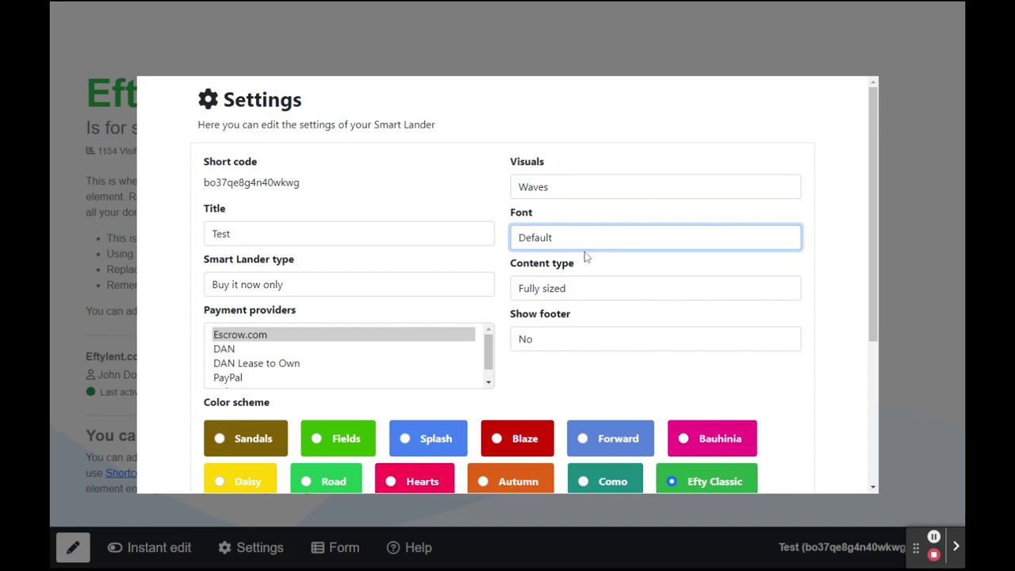
pyautogui.press('u')
pyautogui.moveTo(876, 214); pyautogui.dragTo(856, 335)
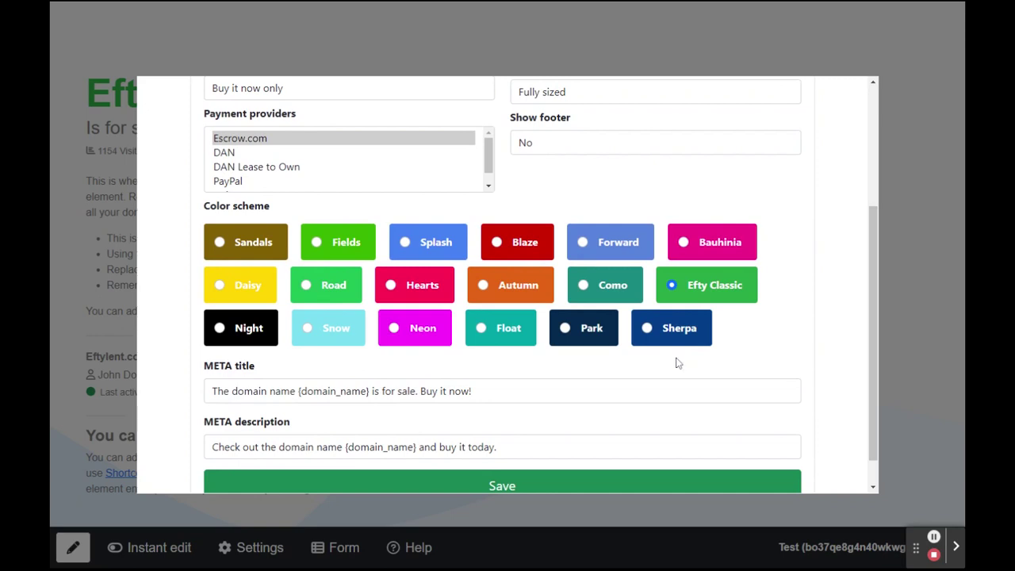
pyautogui.click(647, 328)
pyautogui.moveTo(874, 315); pyautogui.dragTo(874, 335)
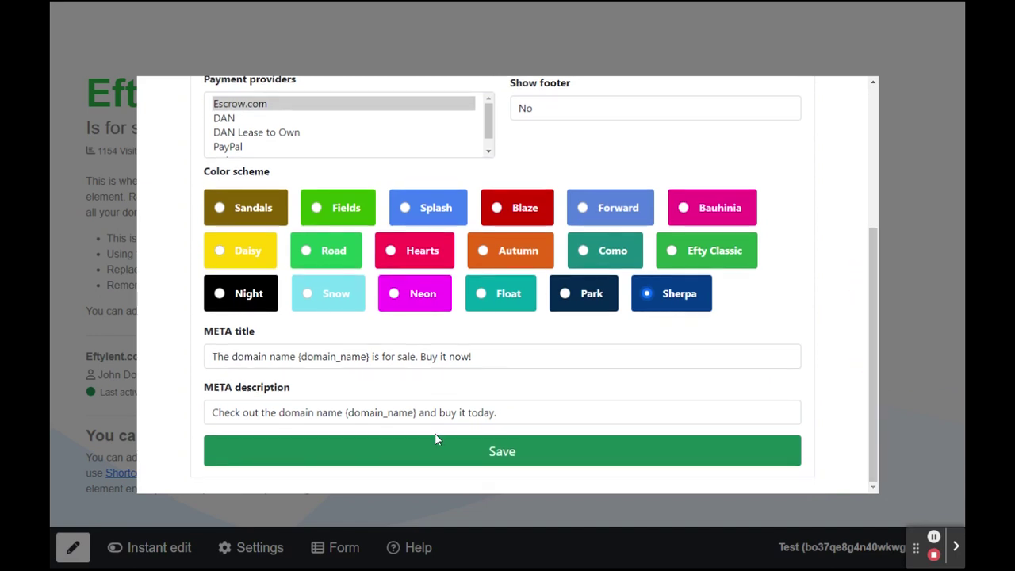
pyautogui.click(504, 451)
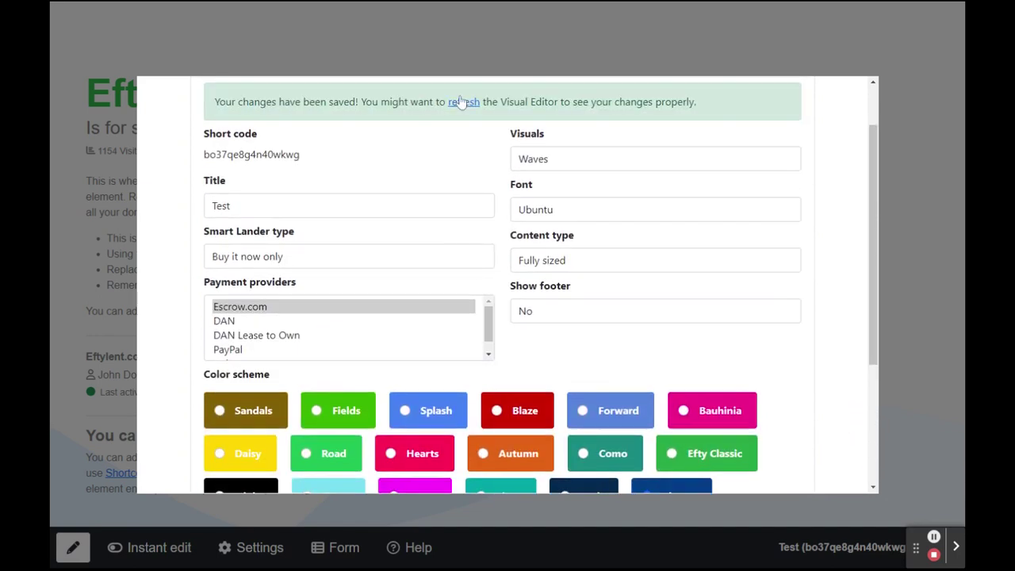
pyautogui.click(461, 103)
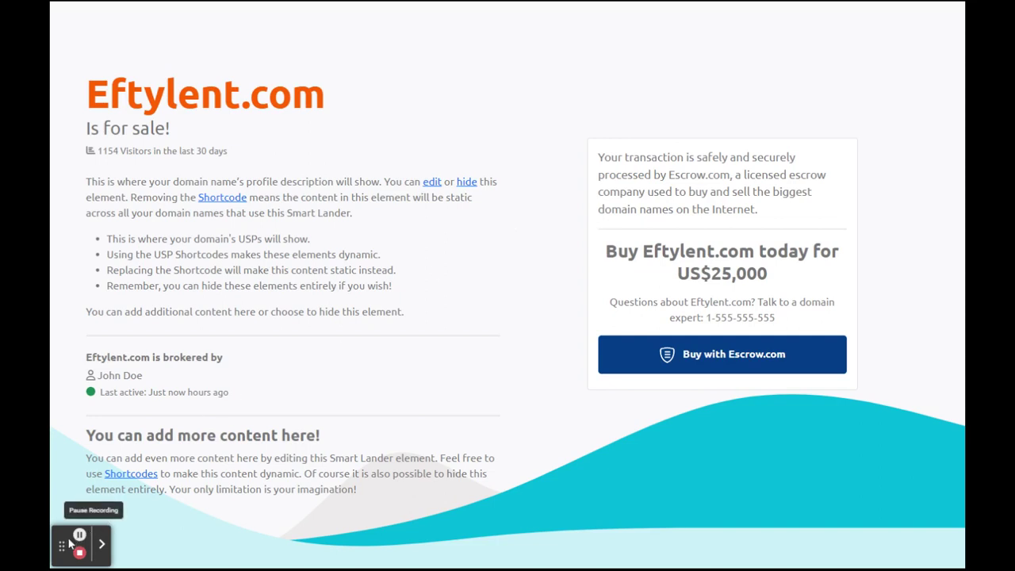
pyautogui.moveTo(66, 546); pyautogui.dragTo(916, 547)
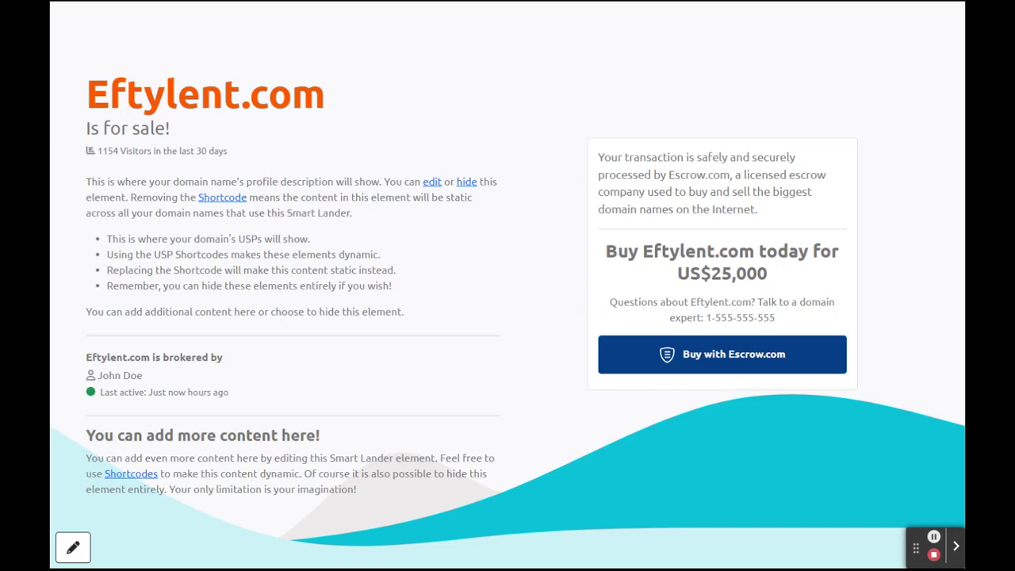
# Change the Smart Lander content type to Light-weight, save, and reload the editor.
pyautogui.click(73, 547)
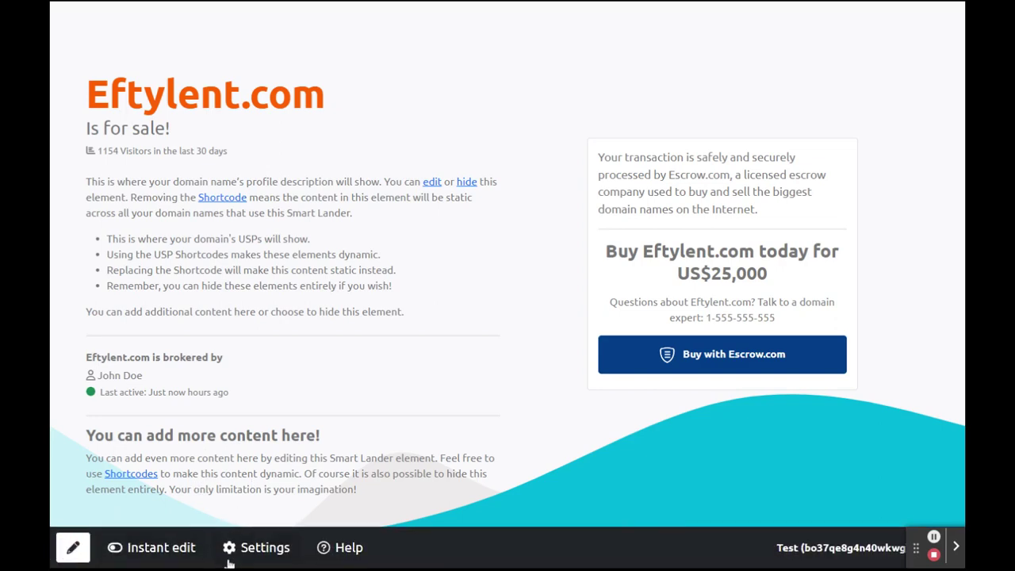
pyautogui.click(243, 555)
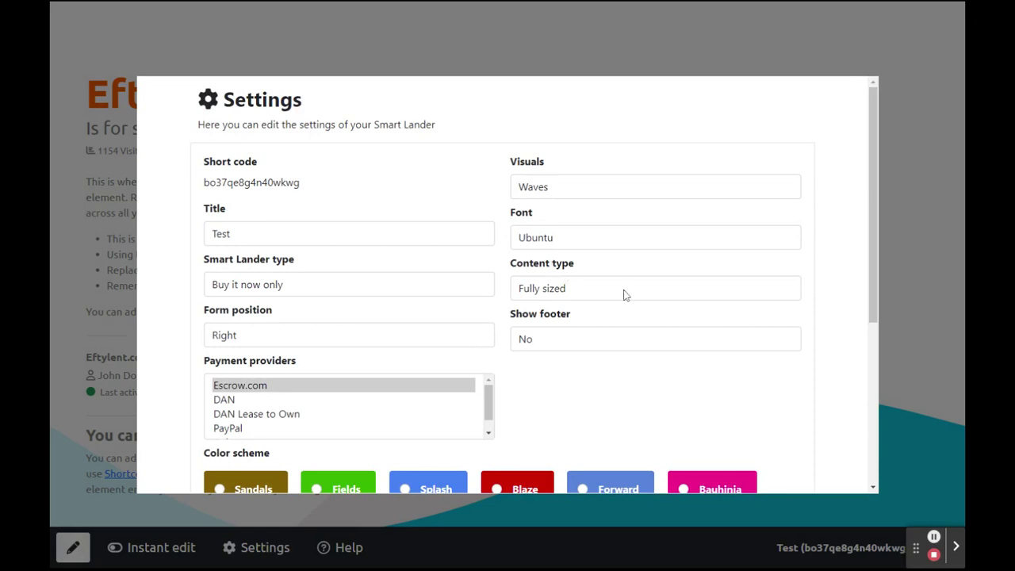
pyautogui.click(586, 298)
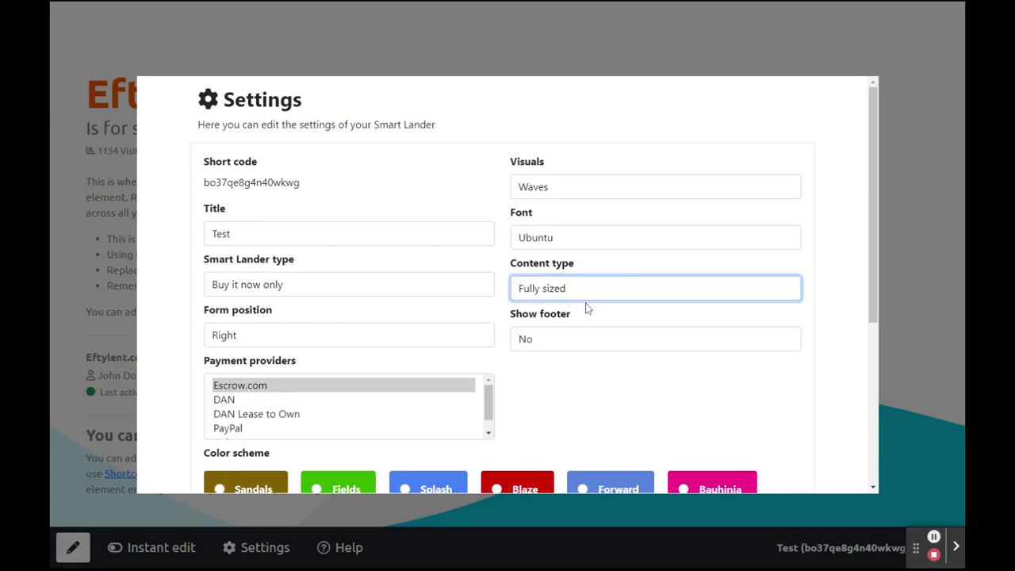
pyautogui.press('Down')
pyautogui.click(840, 283)
pyautogui.moveTo(870, 245); pyautogui.dragTo(872, 444)
pyautogui.click(494, 448)
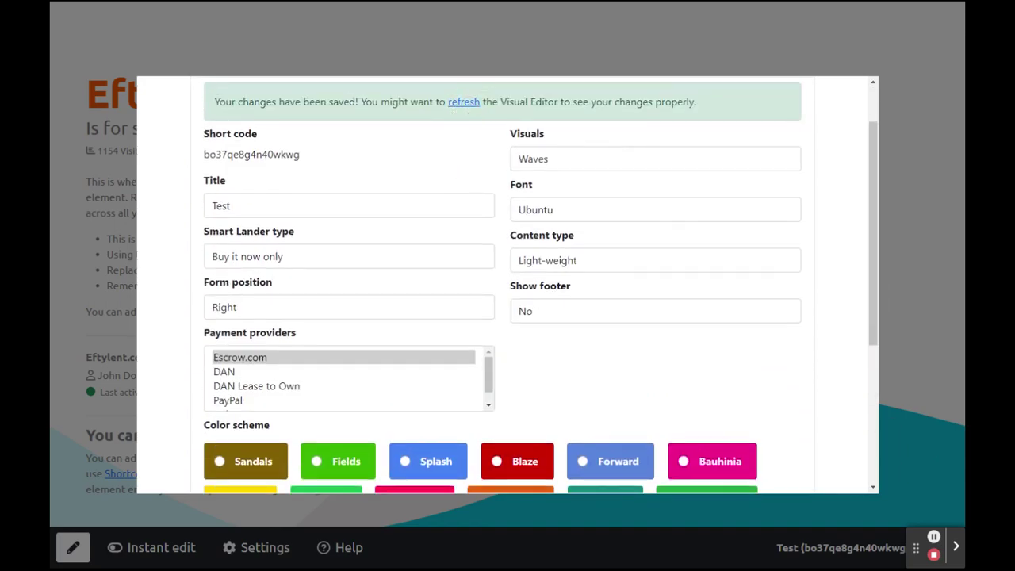
pyautogui.click(464, 97)
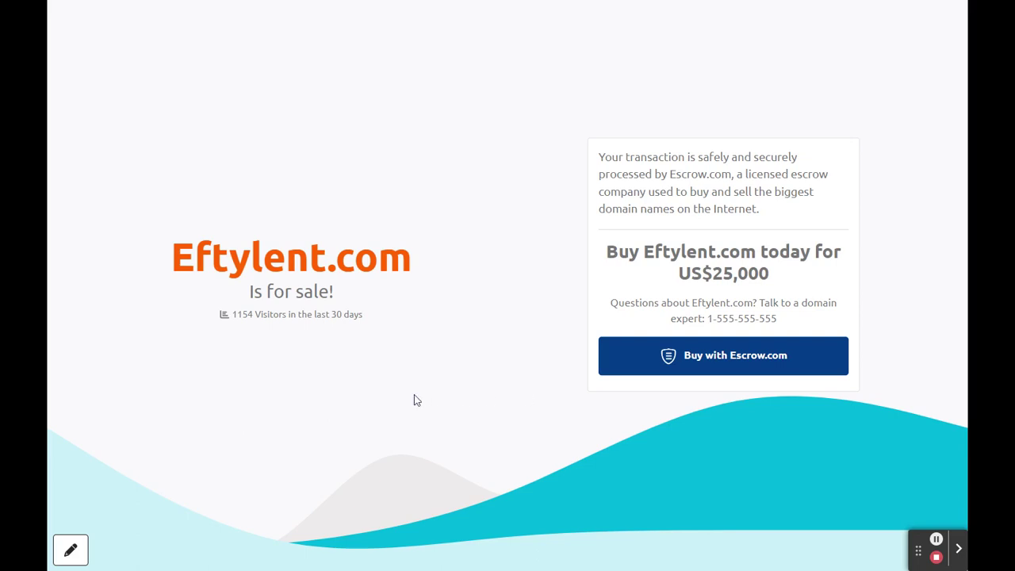
# Expand the pencil editing toolbar over the Eftylent.com sale page.
pyautogui.click(78, 550)
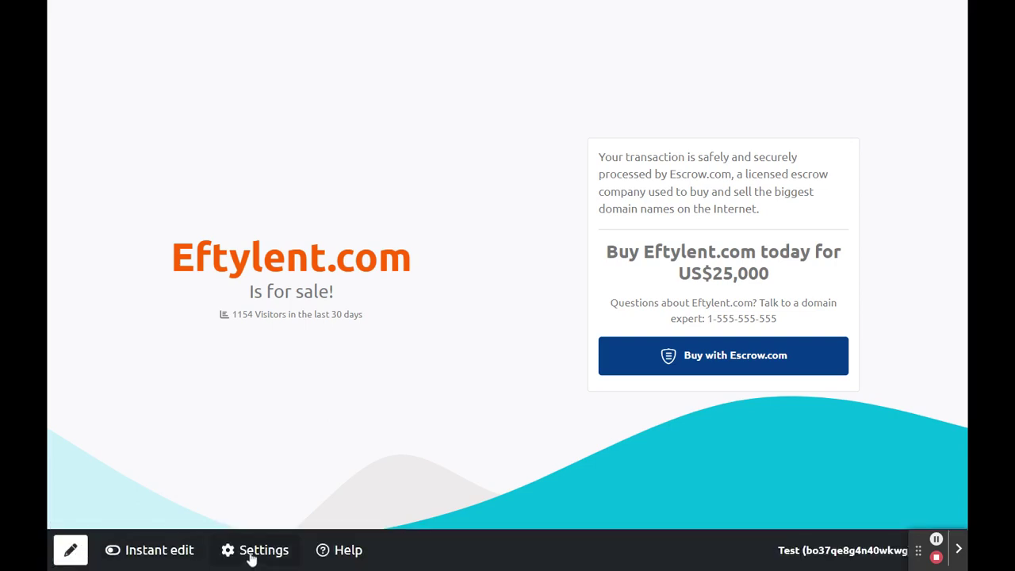
# Save Visuals as Background image instead of Waves, then open the background image picker.
pyautogui.click(251, 556)
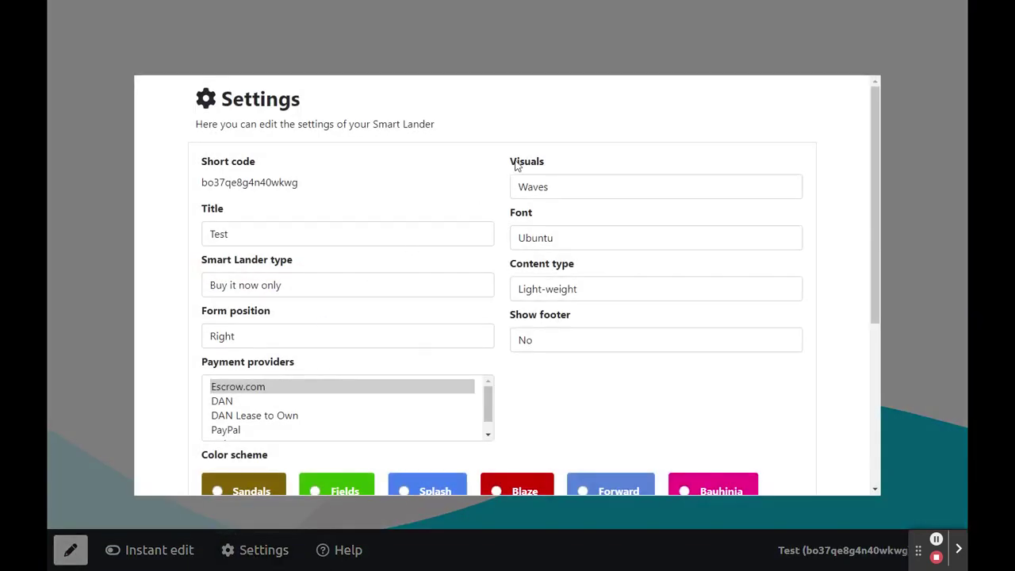
pyautogui.click(619, 194)
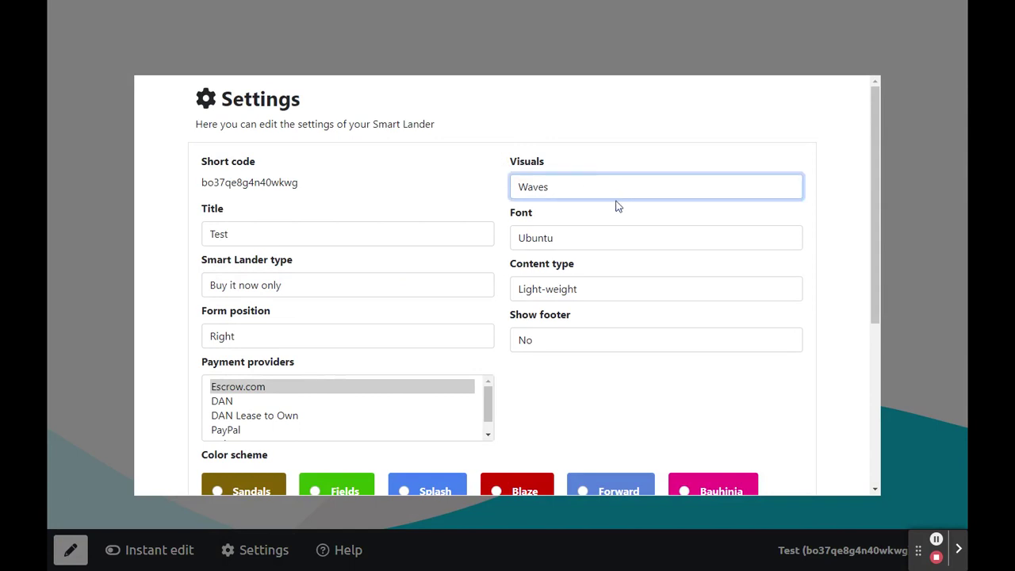
pyautogui.press('Down')
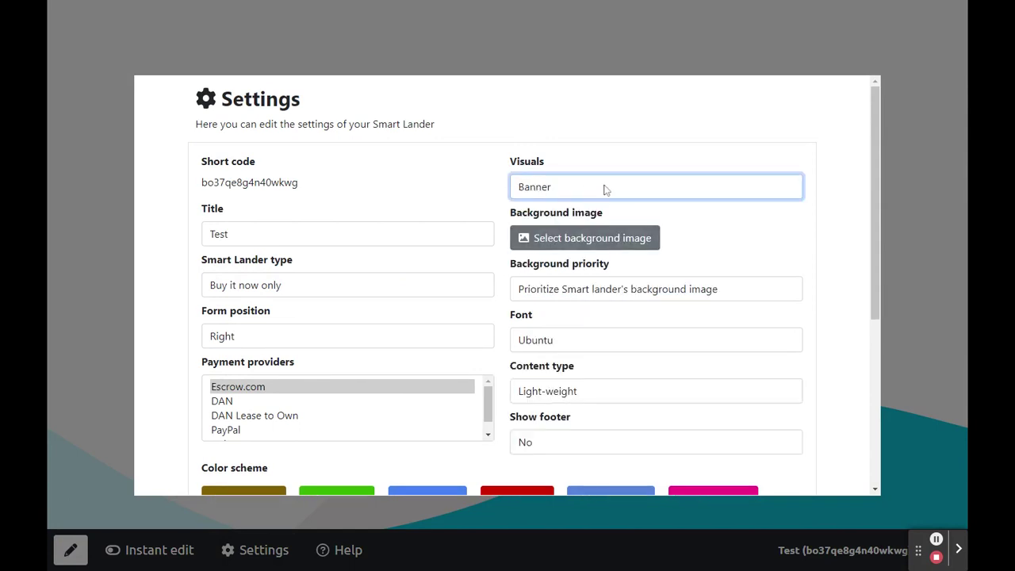
pyautogui.press('Down')
pyautogui.click(600, 238)
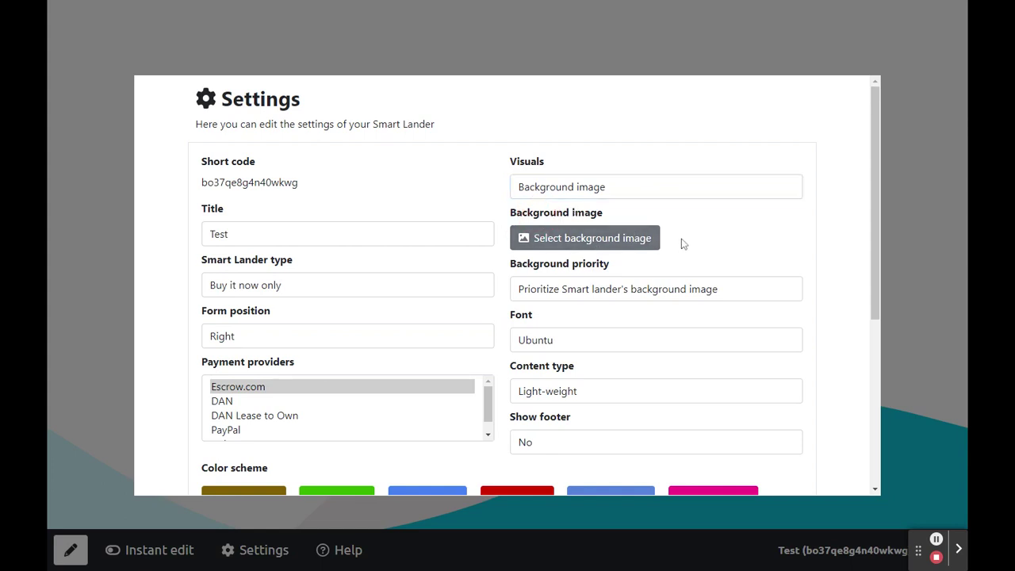
pyautogui.scroll(-3, 793, 258)
pyautogui.click(496, 485)
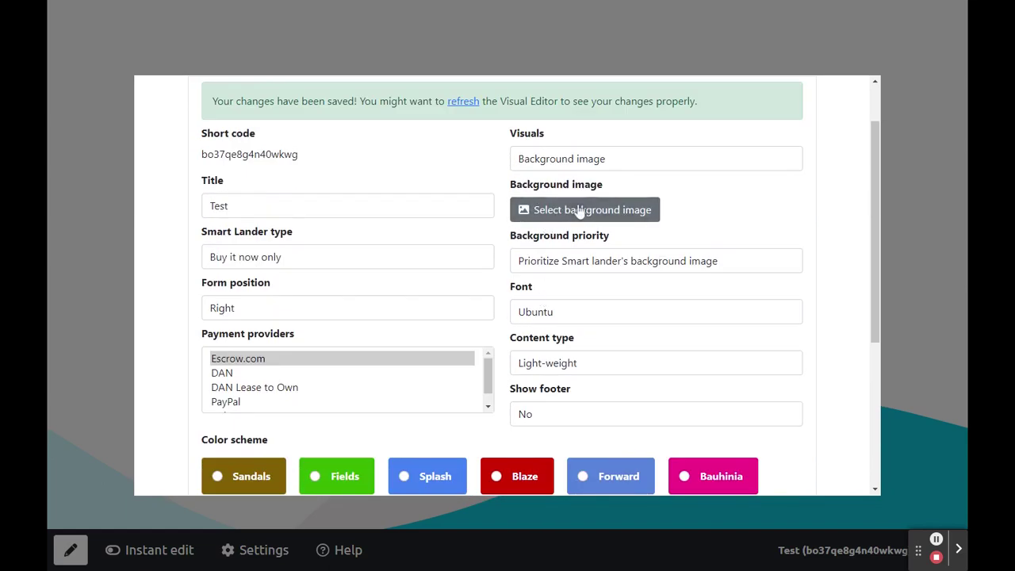
pyautogui.click(562, 213)
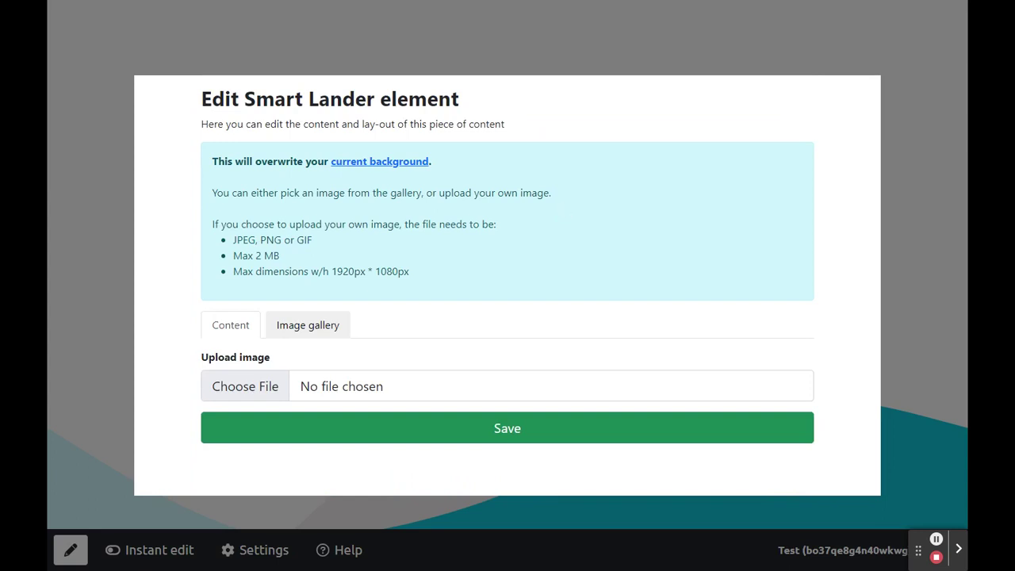
# Pick the snowy mountain photo from the Image gallery as the background and confirm it.
pyautogui.click(306, 335)
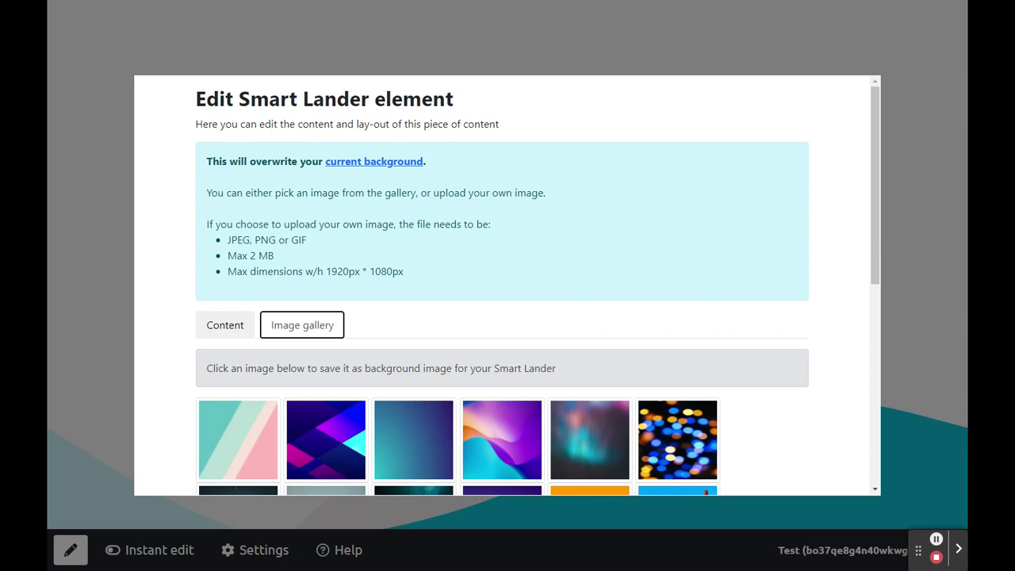
pyautogui.click(875, 122)
pyautogui.moveTo(875, 123); pyautogui.dragTo(879, 269)
pyautogui.click(671, 390)
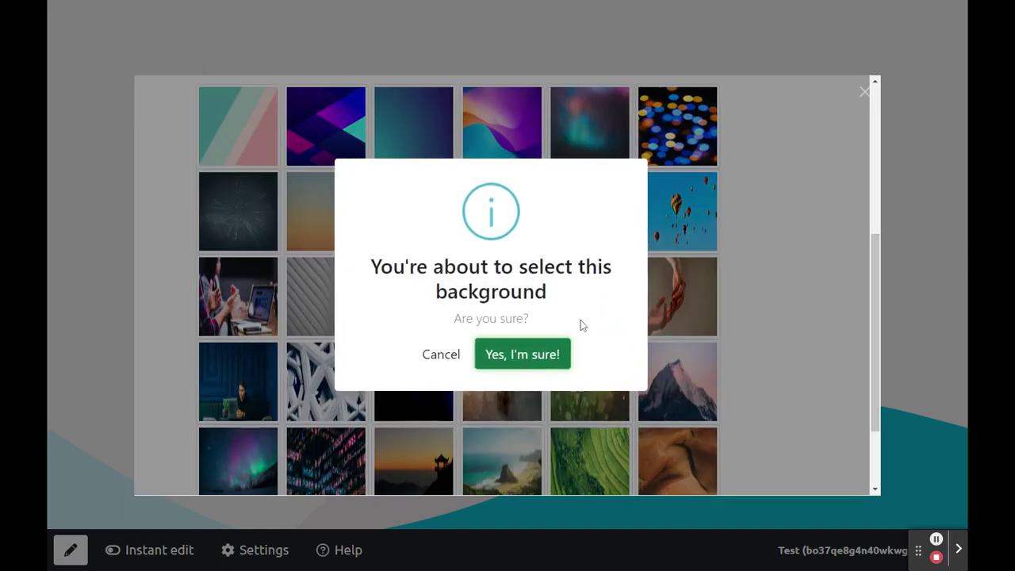
pyautogui.click(532, 361)
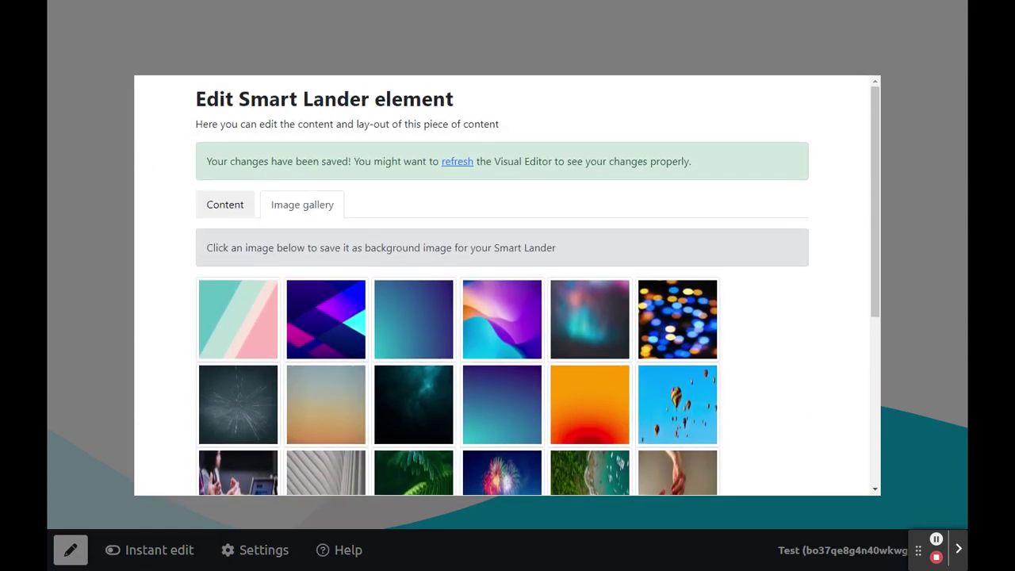
pyautogui.click(338, 170)
# Reload the editor to display the new mountain background.
pyautogui.click(458, 161)
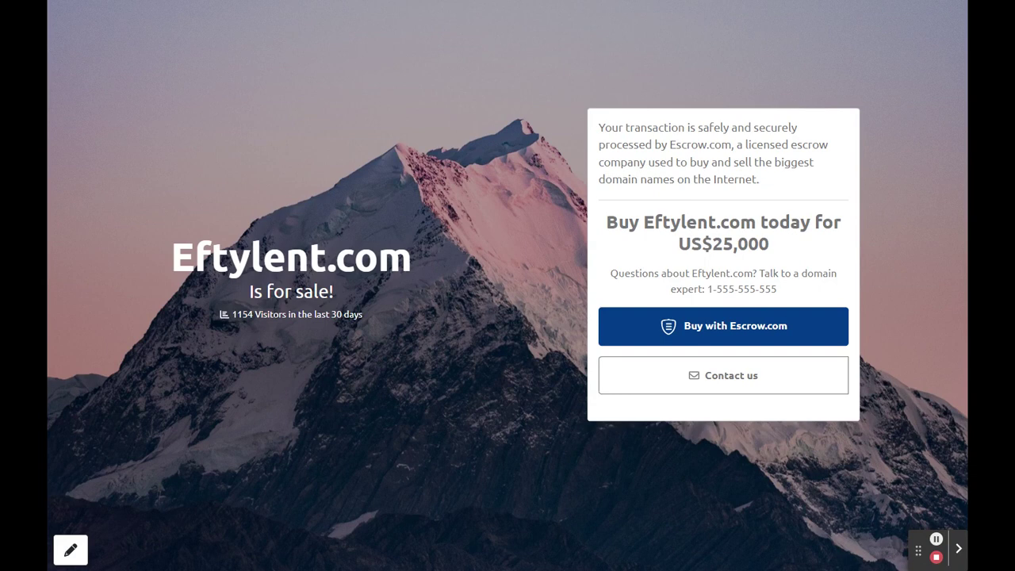
# Preview the Contact us form, return to the Or buy now panel, and show the edit toolbar.
pyautogui.click(731, 380)
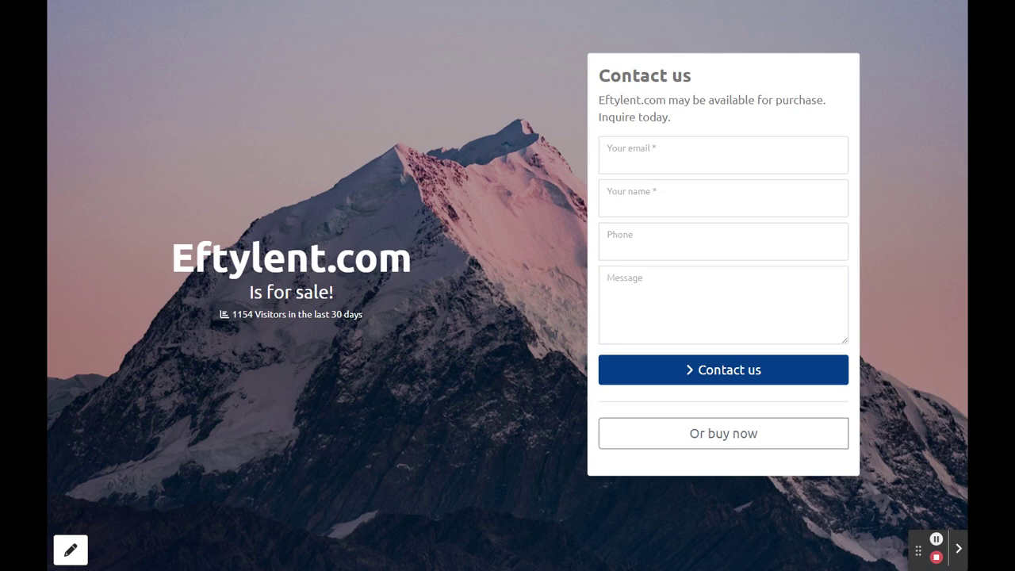
pyautogui.click(709, 440)
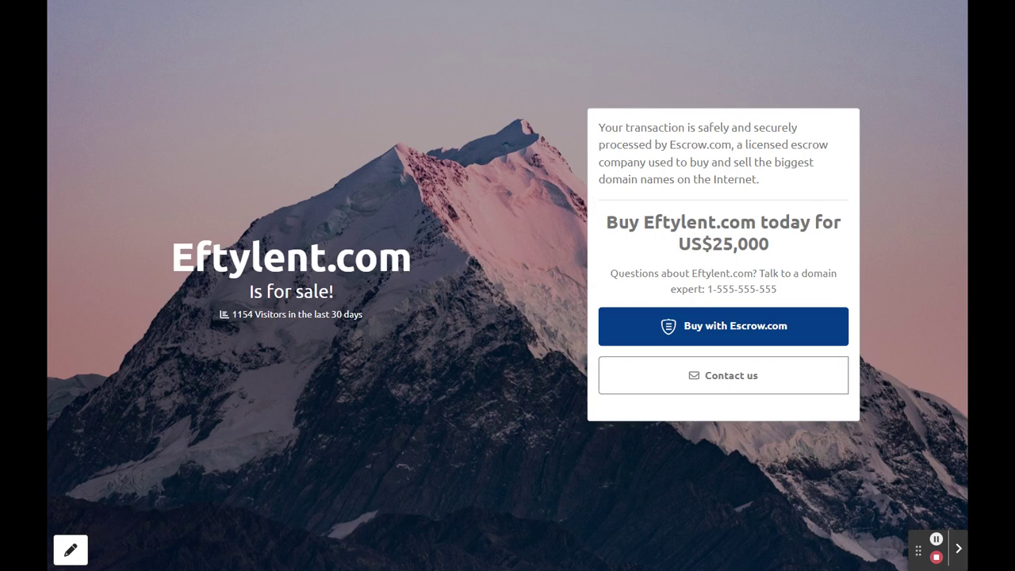
pyautogui.click(77, 557)
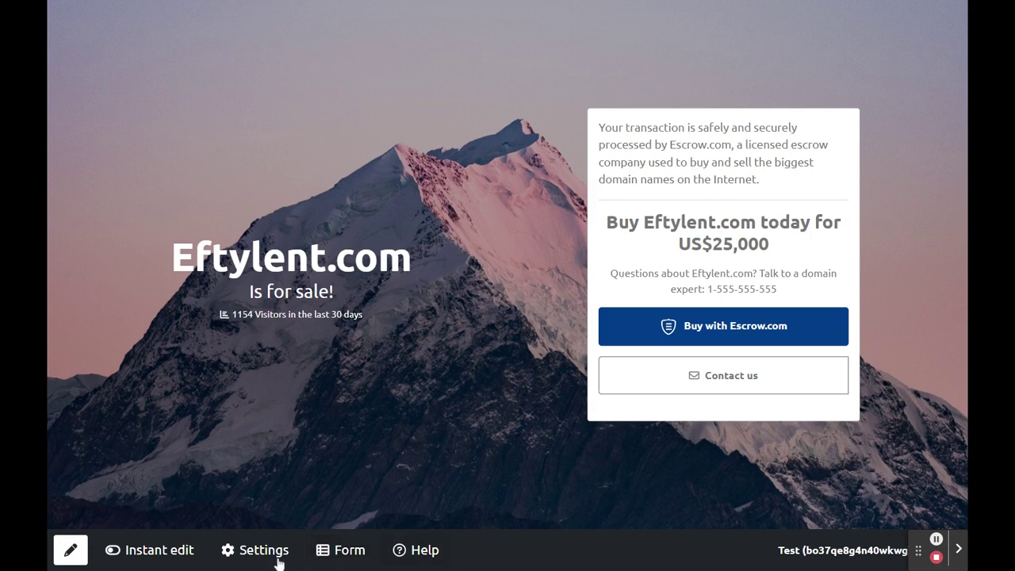
# Open the Make offer form settings from the Form toolbar button.
pyautogui.click(349, 558)
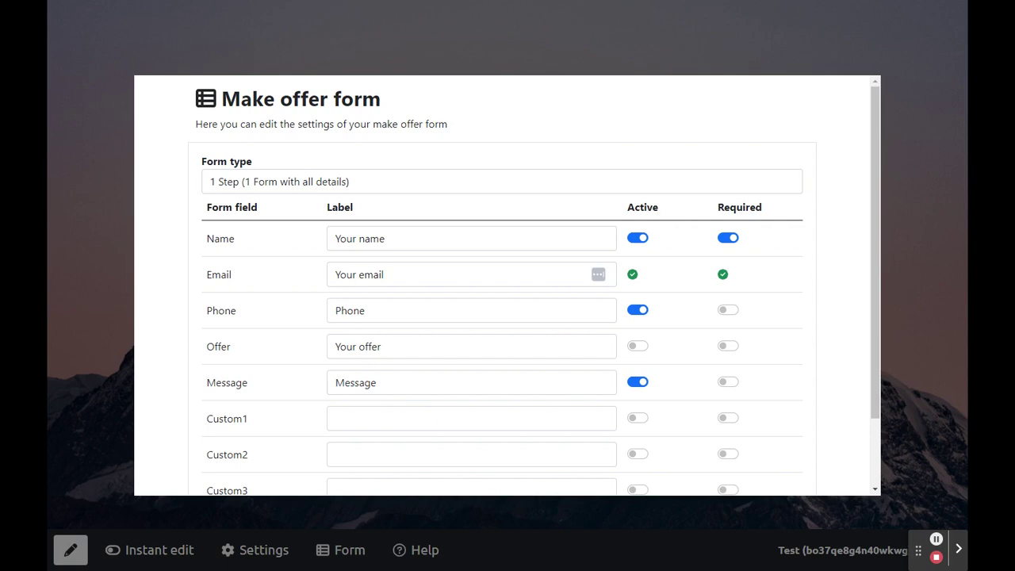
# Inspect the Form type options, leaving the form as a 1 Step form.
pyautogui.click(286, 185)
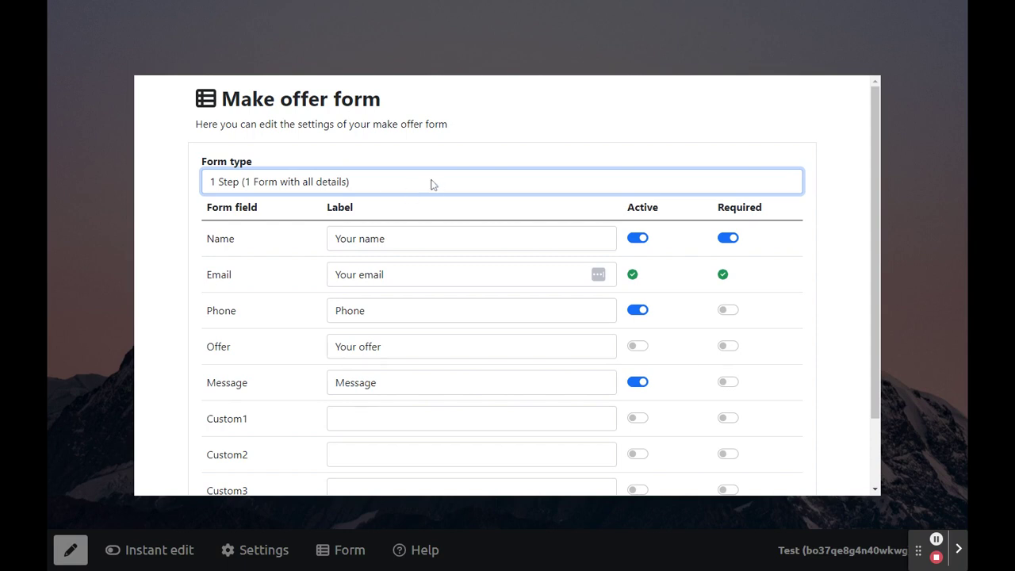
pyautogui.click(411, 157)
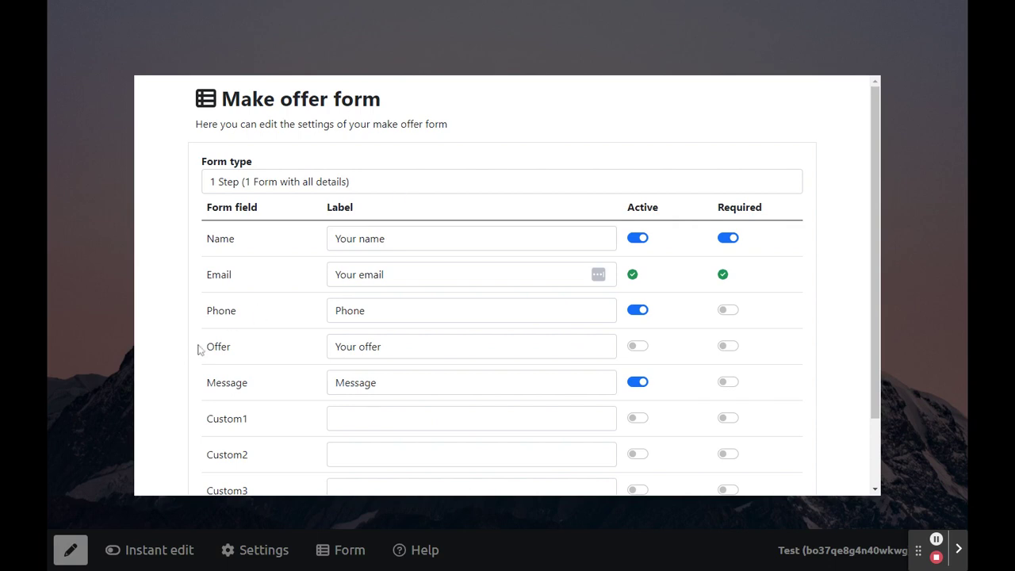
# Leave the Offer form field inactive after toggling its Active switch back off.
pyautogui.click(637, 347)
pyautogui.click(639, 347)
pyautogui.click(693, 347)
# Label Custom1 'What will you use this domain name for?' and make it active and required.
pyautogui.click(470, 418)
pyautogui.write('What will you use this domain name for?')
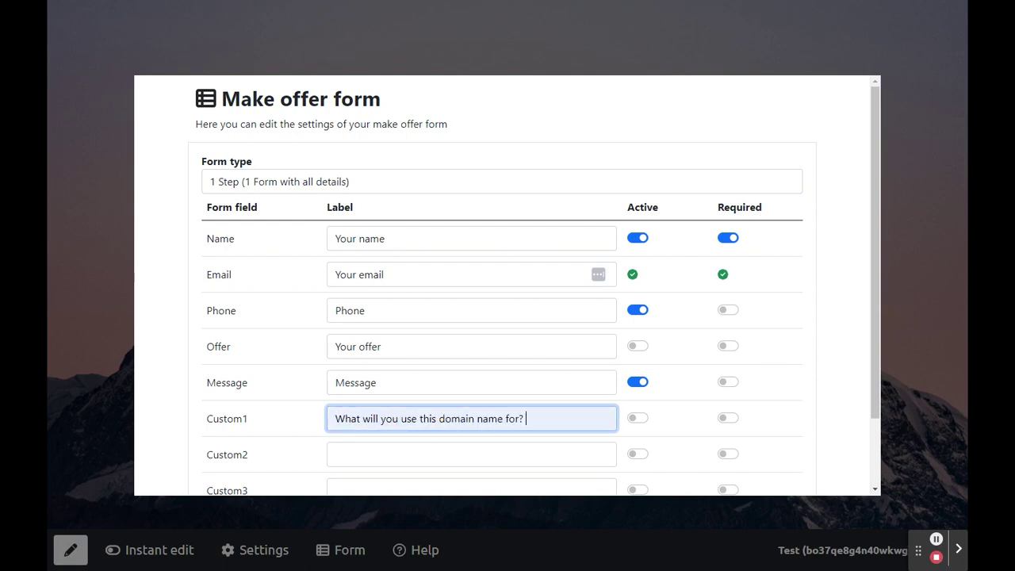
pyautogui.click(822, 409)
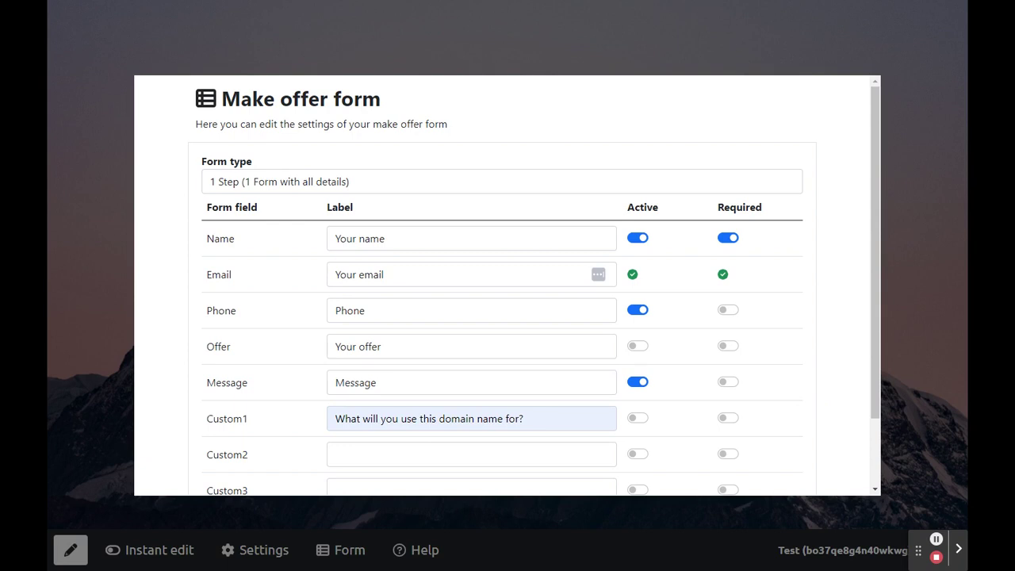
pyautogui.click(639, 421)
pyautogui.click(729, 420)
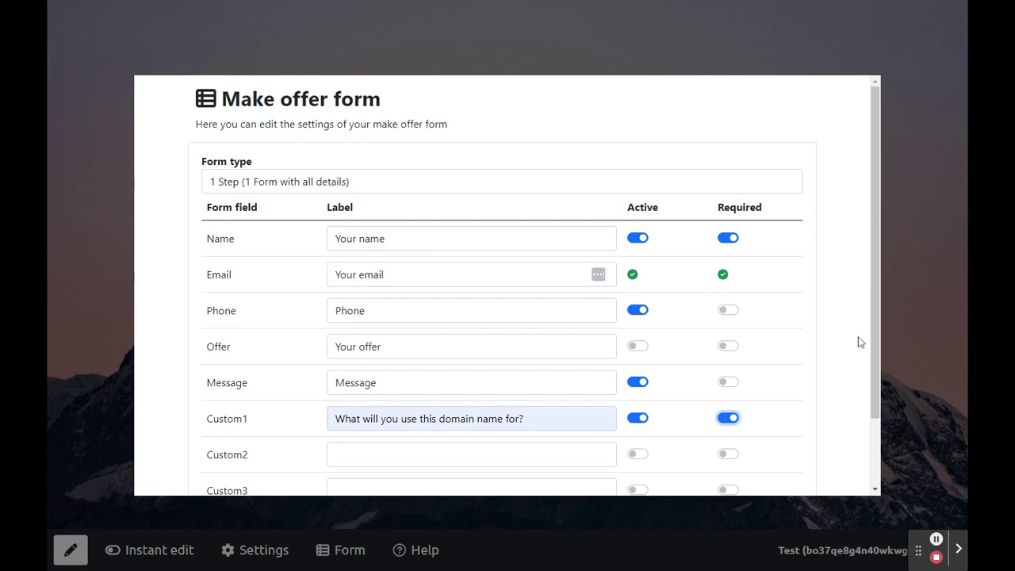
pyautogui.moveTo(875, 313); pyautogui.dragTo(864, 389)
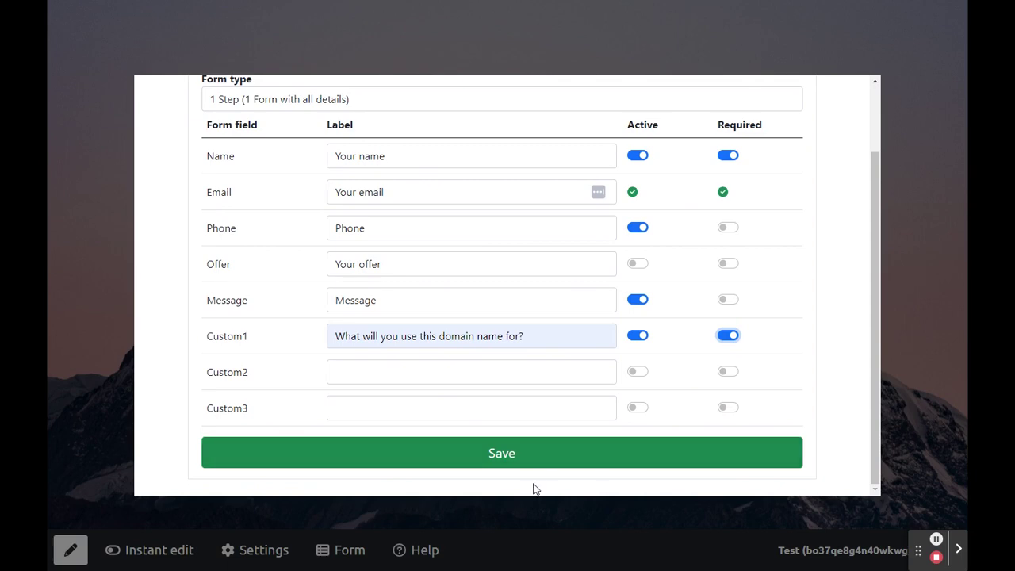
# Save the form changes, reload, and confirm the contact form shows the new domain-use question.
pyautogui.click(493, 456)
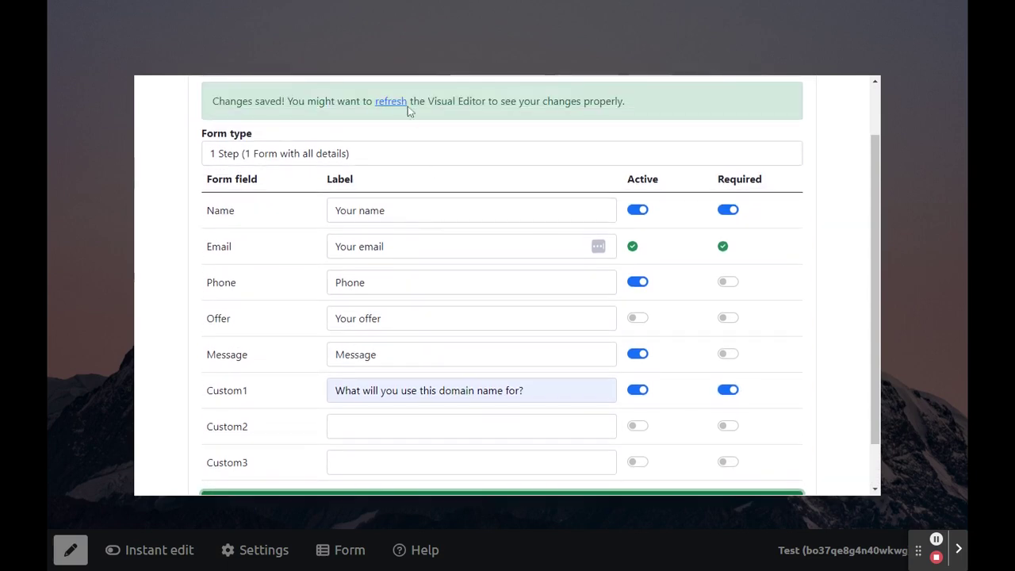
pyautogui.click(399, 101)
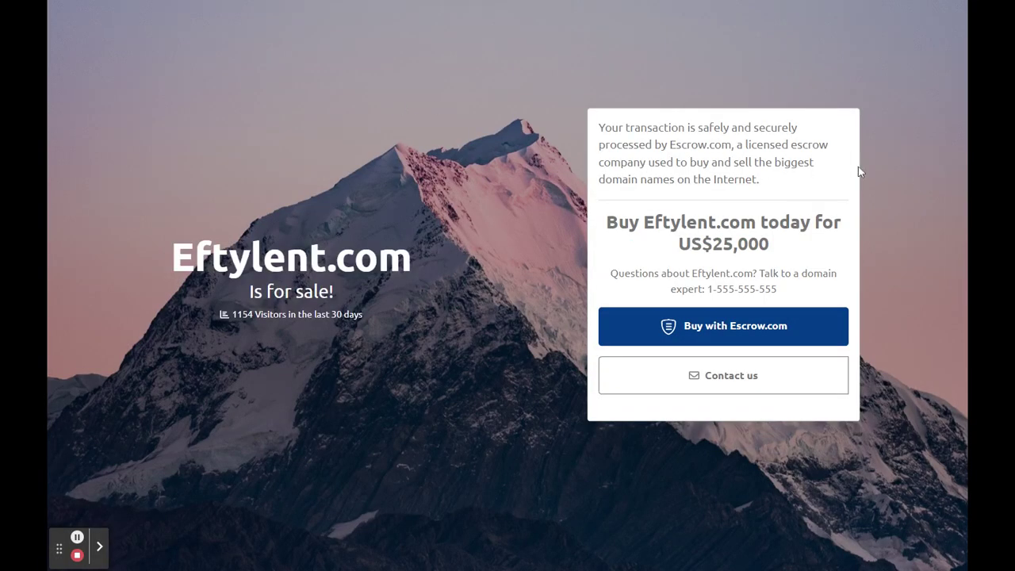
pyautogui.click(745, 380)
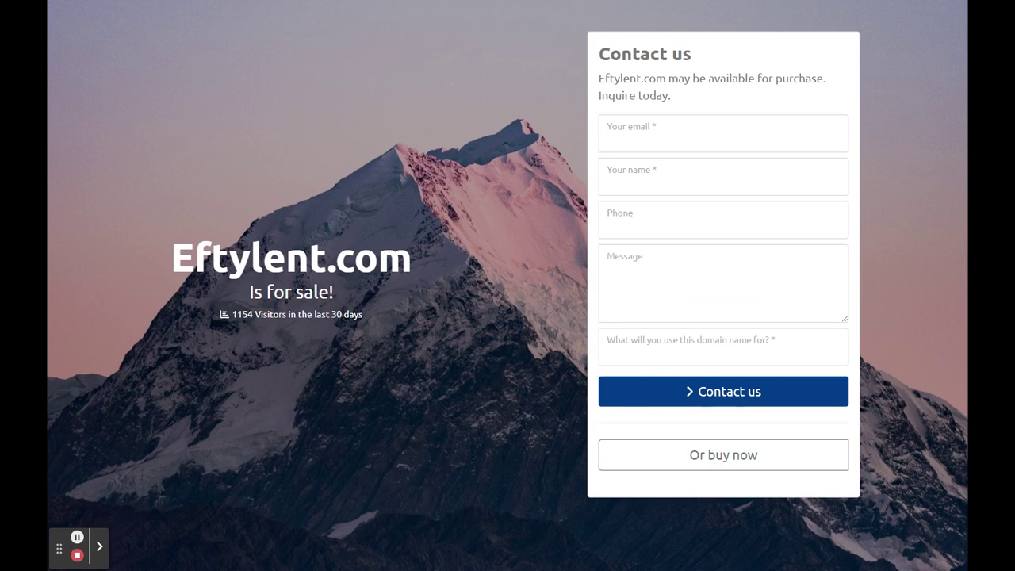
pyautogui.click(735, 139)
pyautogui.click(856, 170)
pyautogui.click(702, 183)
pyautogui.click(859, 198)
pyautogui.click(746, 455)
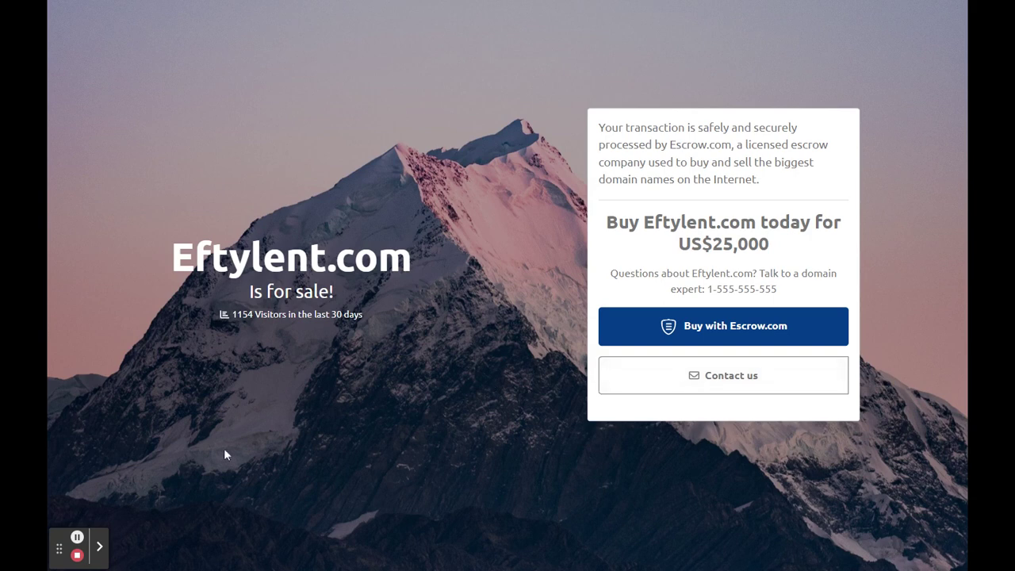
# With Instant edit on, change the Contact us button text to 'Submit question', save and refresh.
pyautogui.moveTo(63, 550); pyautogui.dragTo(918, 550)
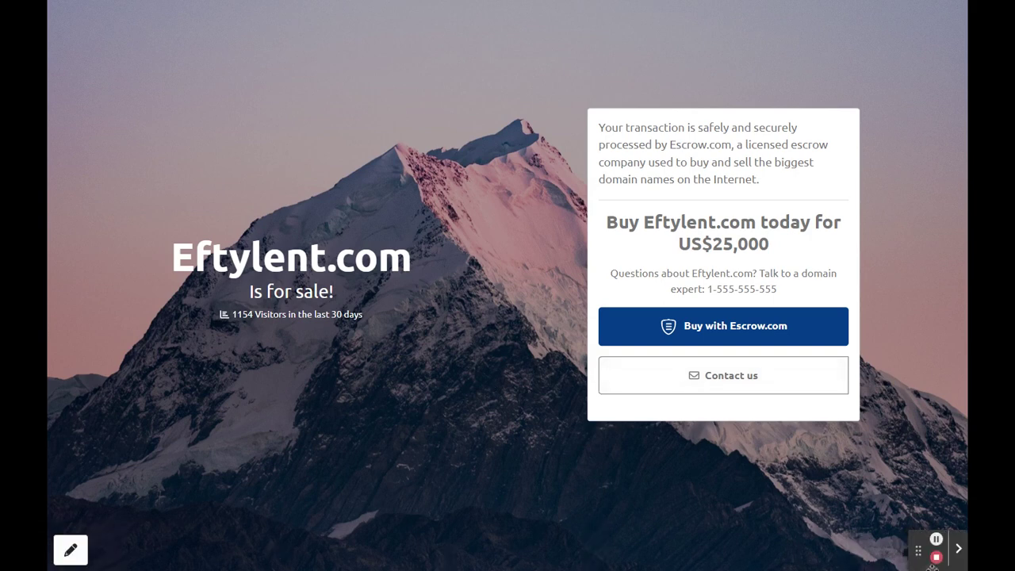
pyautogui.click(71, 549)
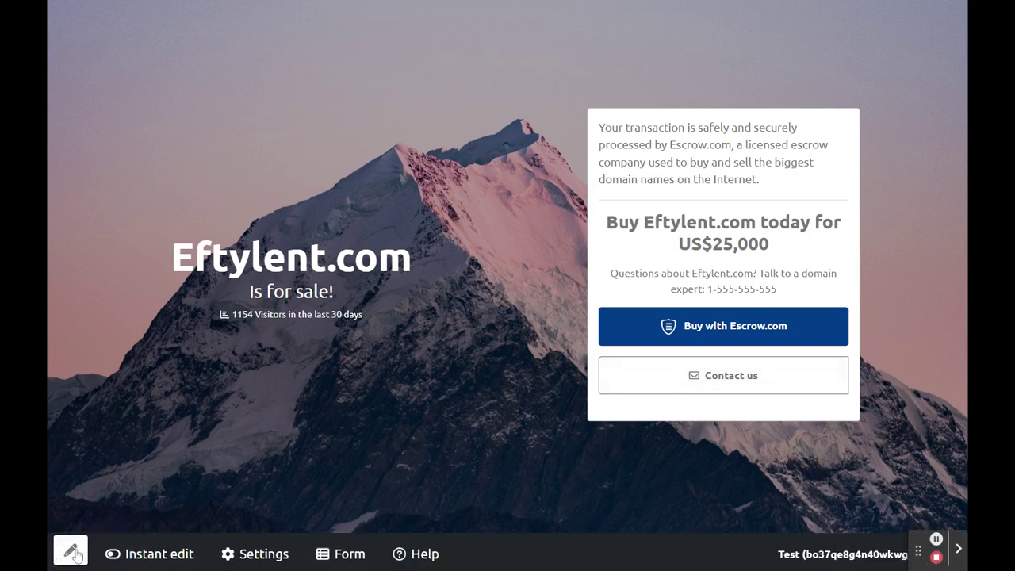
pyautogui.click(156, 549)
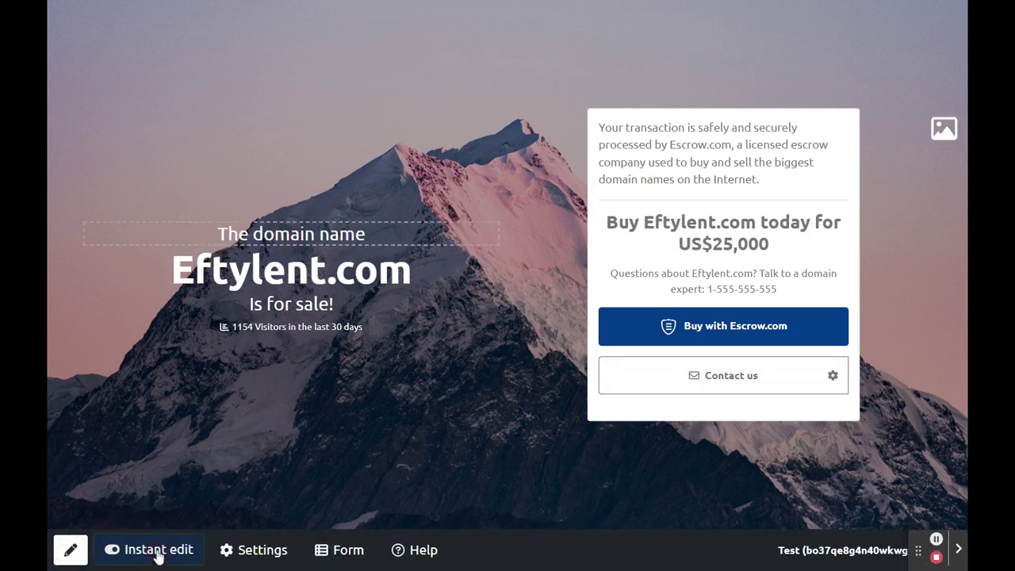
pyautogui.click(833, 378)
pyautogui.click(306, 248)
pyautogui.hotkey('ctrl', 'a')
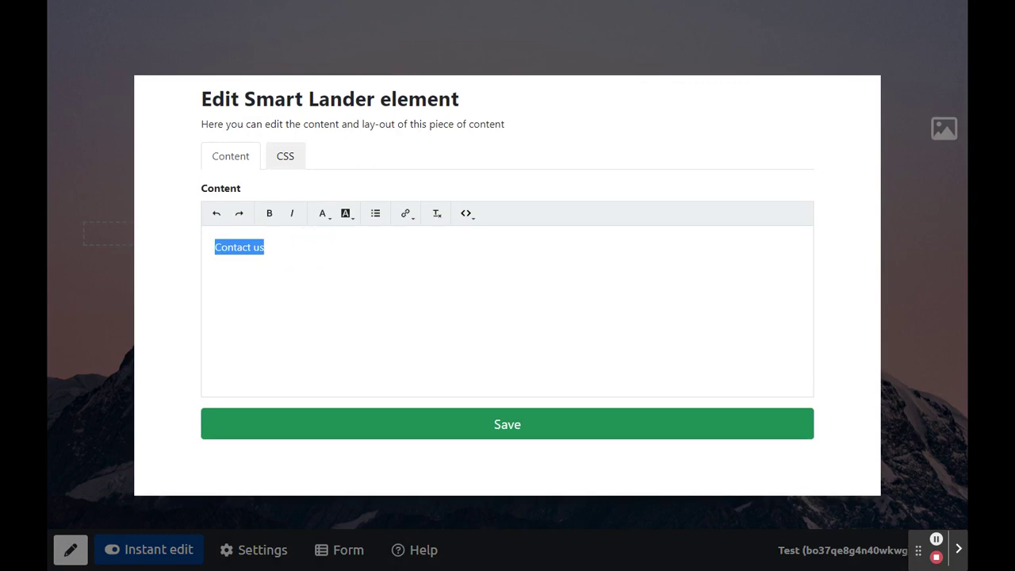
pyautogui.write('Sub')
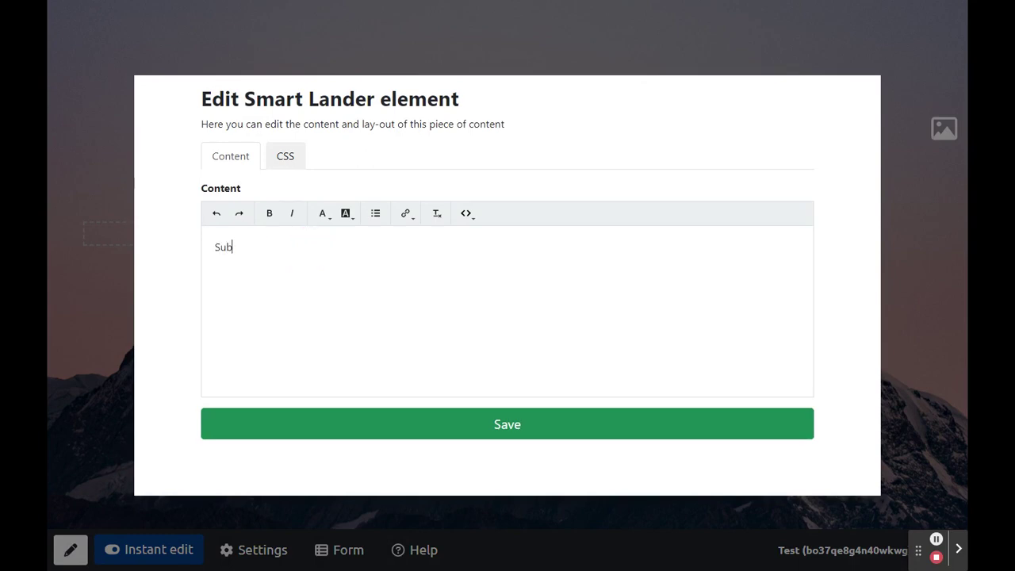
pyautogui.write('mit question')
pyautogui.click(504, 428)
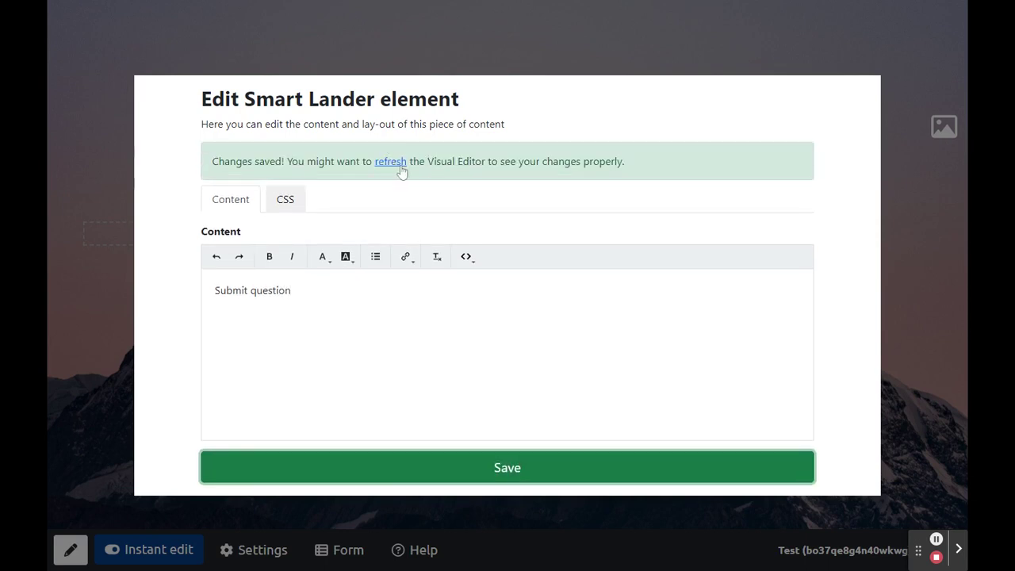
pyautogui.click(400, 169)
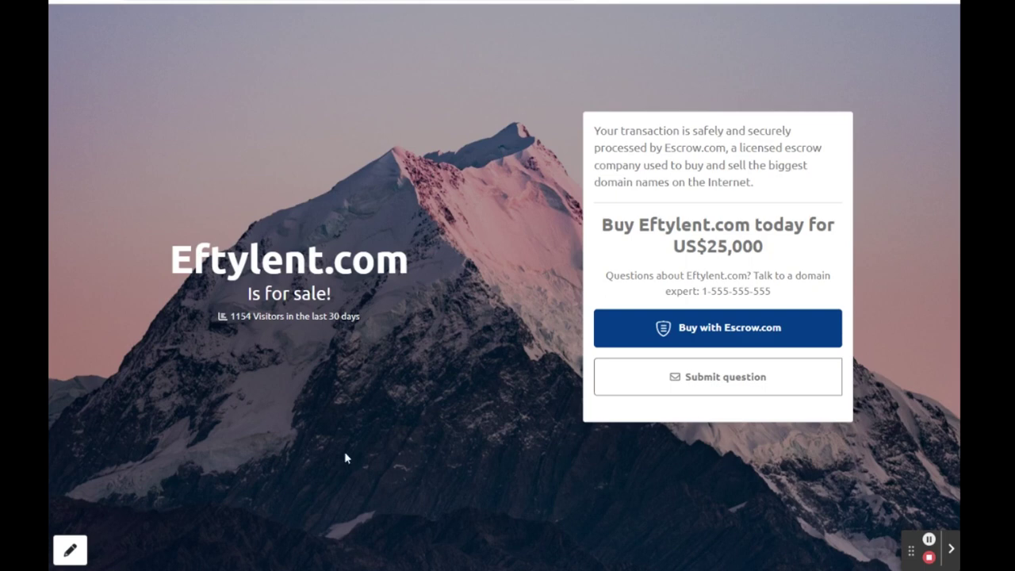
# Check the 'Mountain' title in the Smart Lander settings and close them unchanged.
pyautogui.click(69, 549)
pyautogui.click(264, 551)
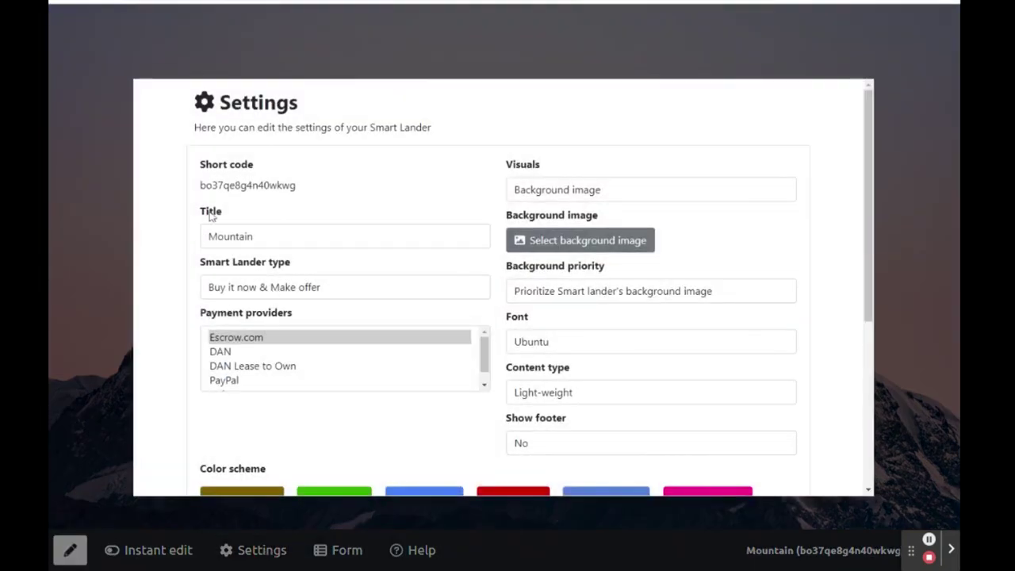
pyautogui.click(191, 237)
pyautogui.click(263, 236)
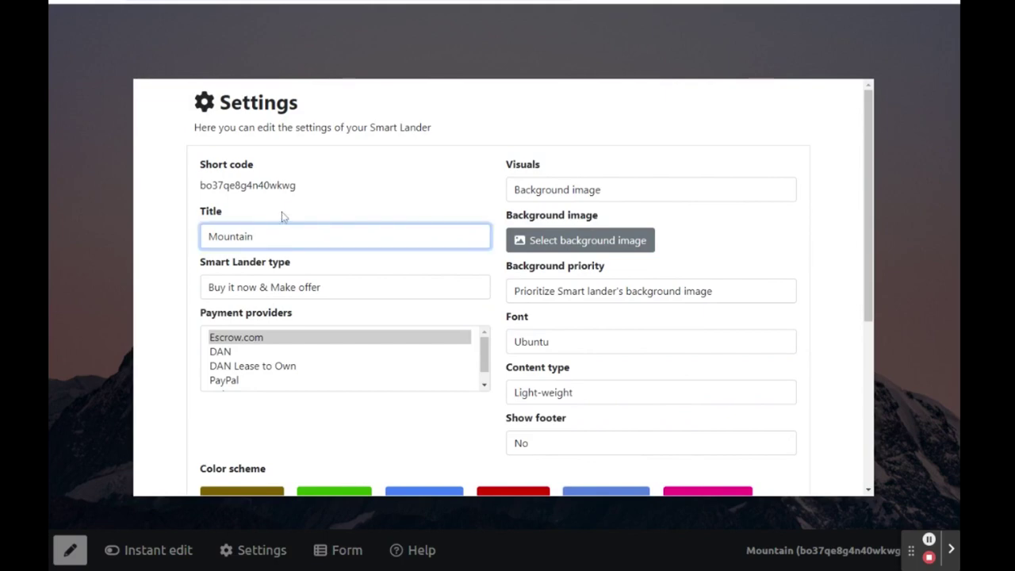
pyautogui.scroll(-1, 318, 200)
pyautogui.scroll(-1, 318, 202)
pyautogui.scroll(2, 309, 209)
pyautogui.click(384, 50)
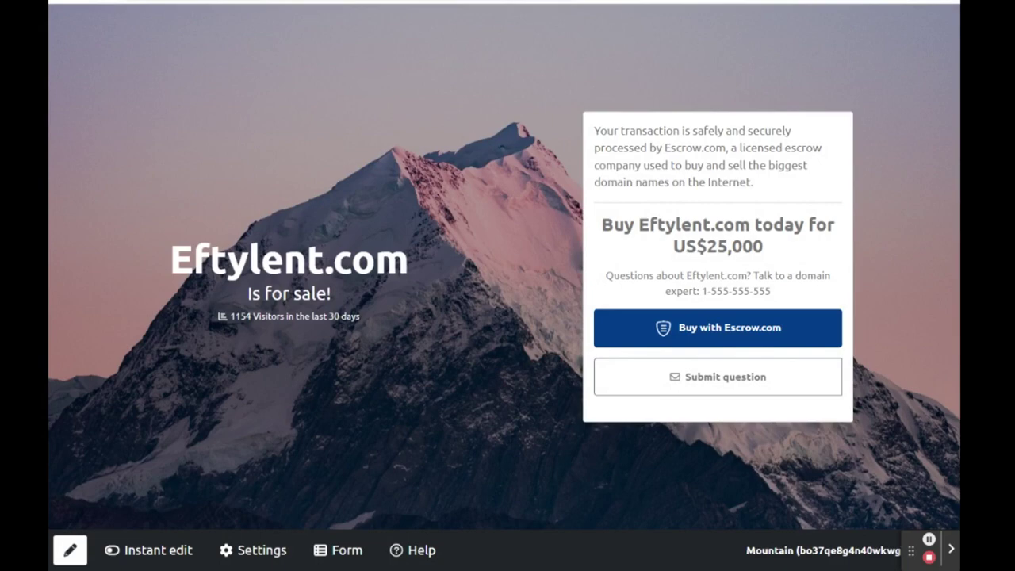
# Back in the Efty admin, search 'lander' and open the Lander.io domain.
pyautogui.hotkey('ctrl', 'w')
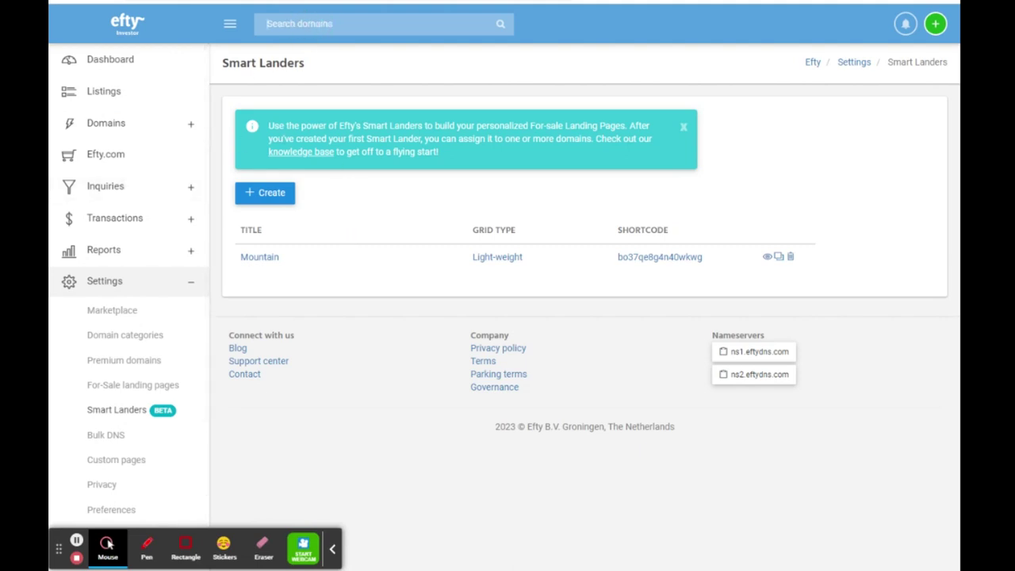
pyautogui.write('lander')
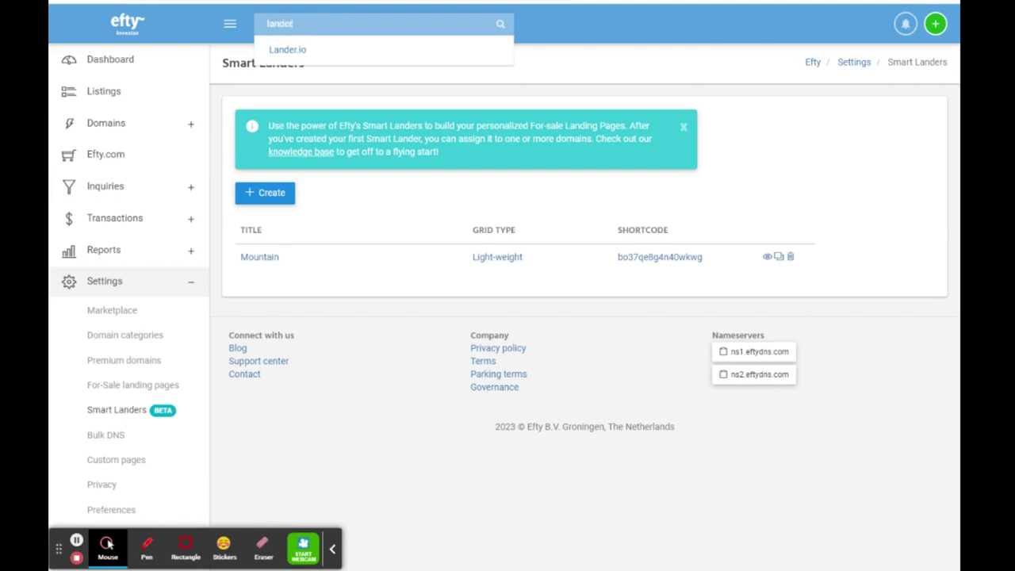
pyautogui.click(298, 52)
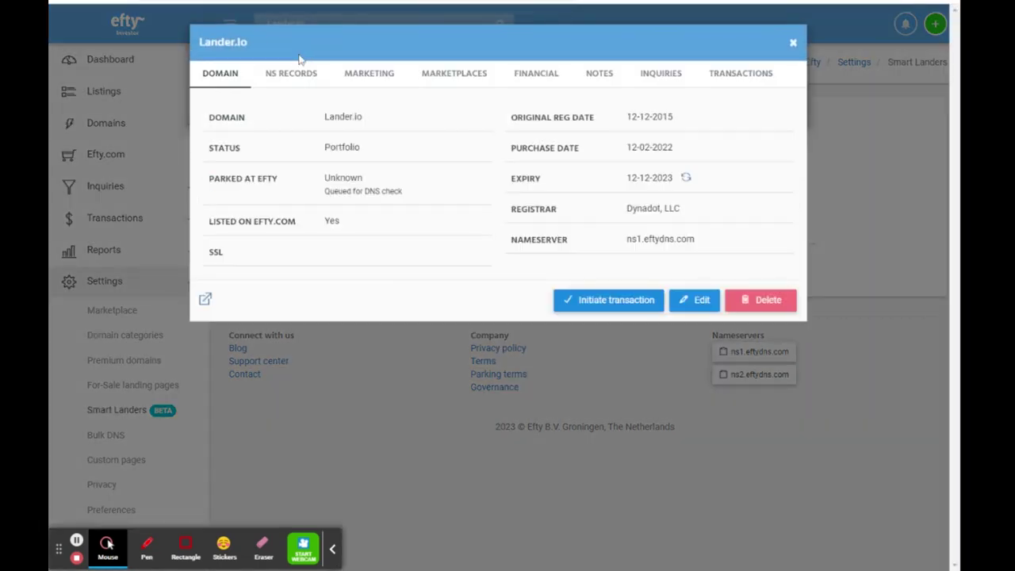
# Set Lander.io's Marketing theme to Mountain and save.
pyautogui.click(691, 299)
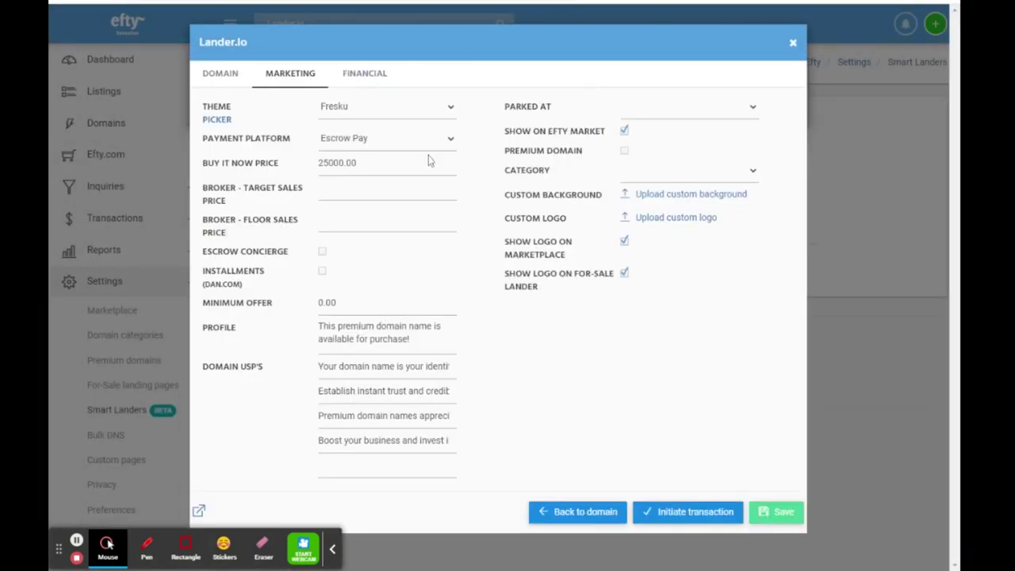
pyautogui.click(285, 75)
pyautogui.click(400, 118)
pyautogui.click(372, 133)
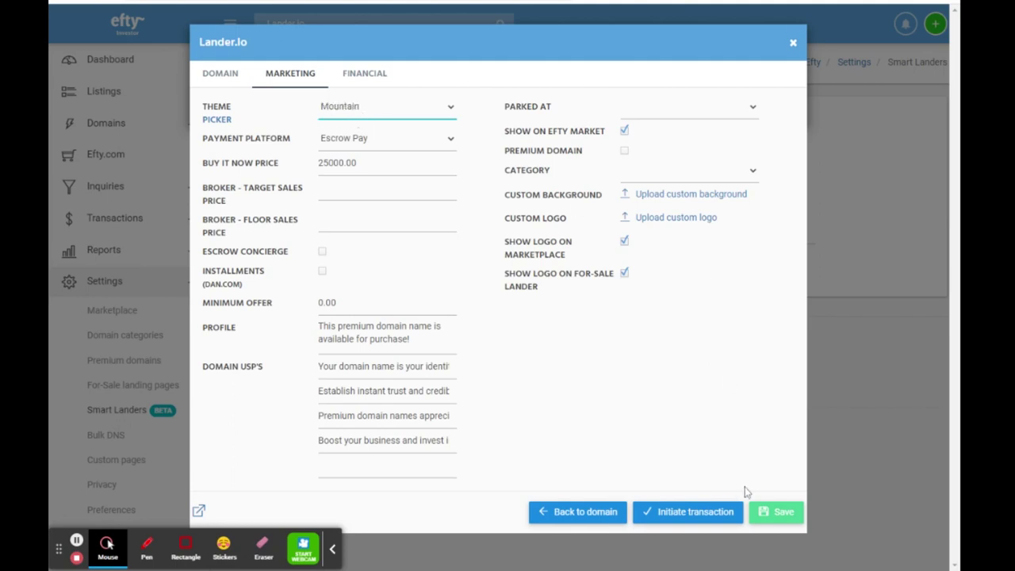
pyautogui.click(775, 512)
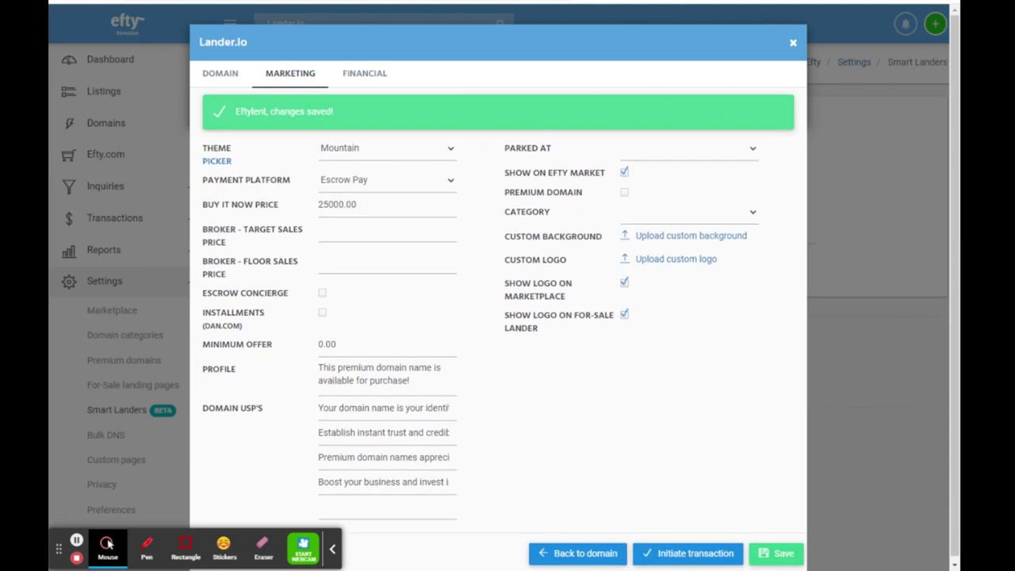
pyautogui.click(332, 548)
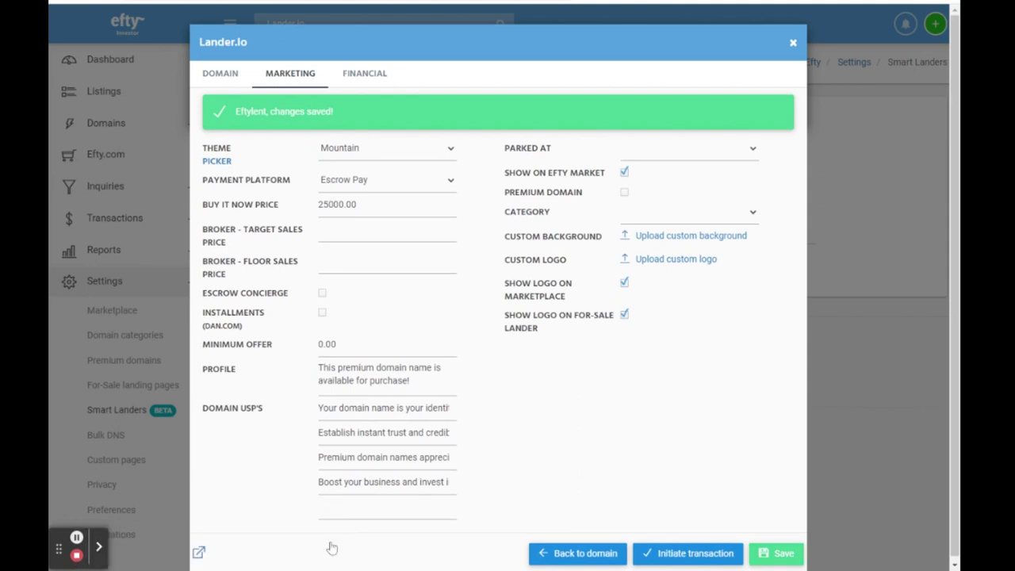
pyautogui.click(201, 554)
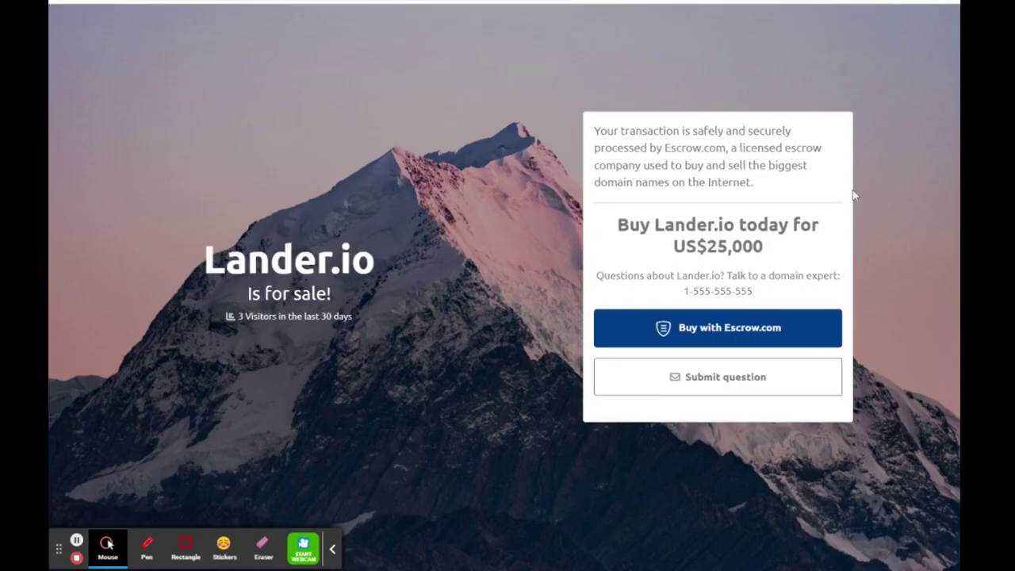
pyautogui.click(334, 550)
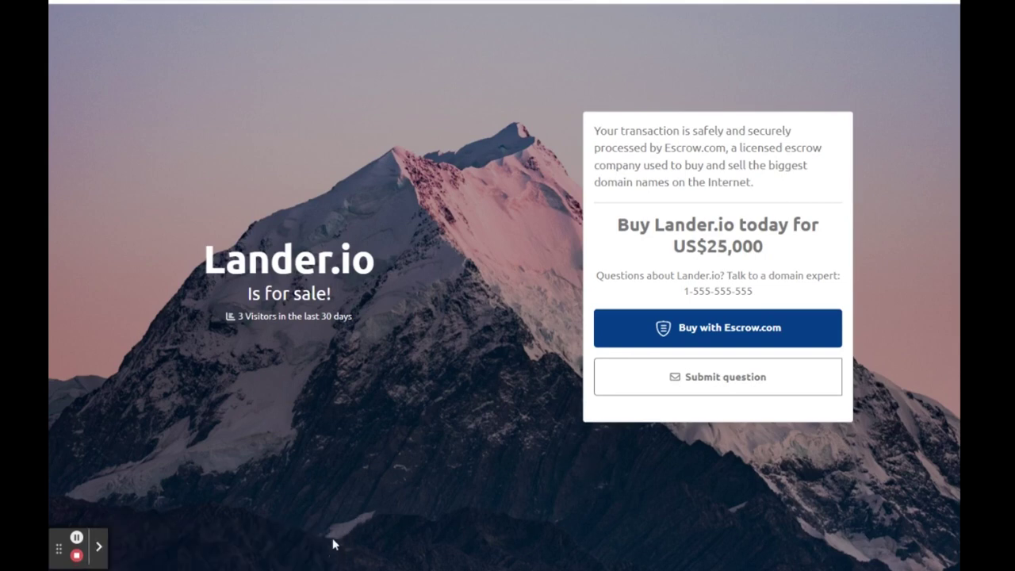
pyautogui.click(728, 382)
pyautogui.click(698, 456)
pyautogui.hotkey('ctrl', 'w')
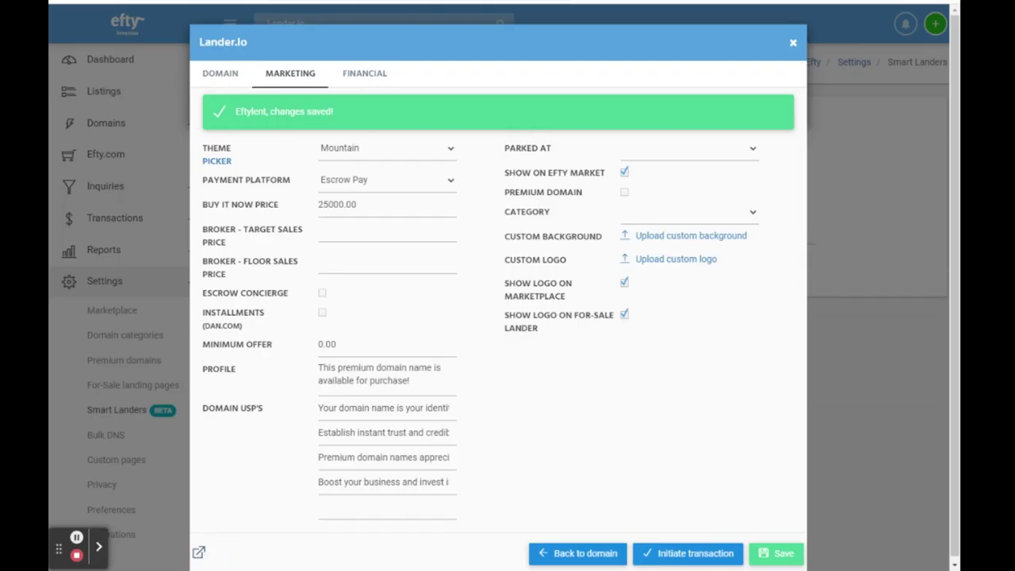
# Close the Lander.io dialog, select Lander.io in Domains > Portfolio, and review Edit selection without changes.
pyautogui.click(794, 45)
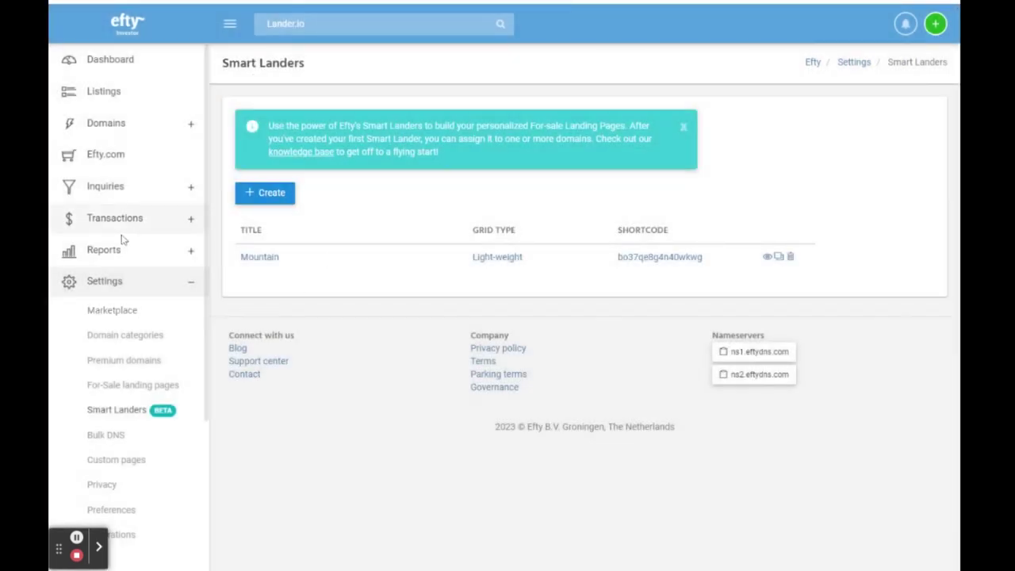
pyautogui.click(108, 124)
pyautogui.click(124, 153)
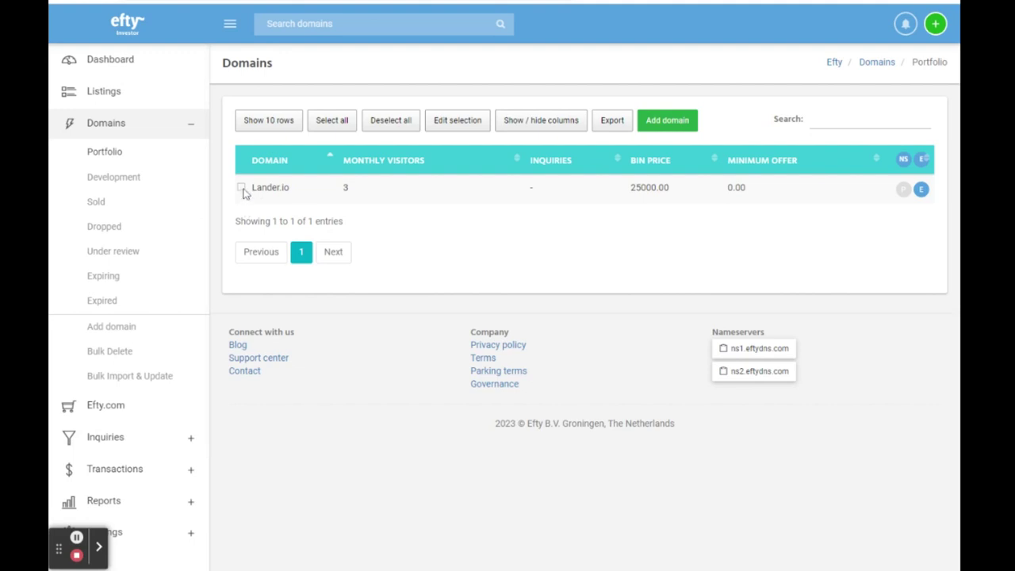
pyautogui.click(242, 189)
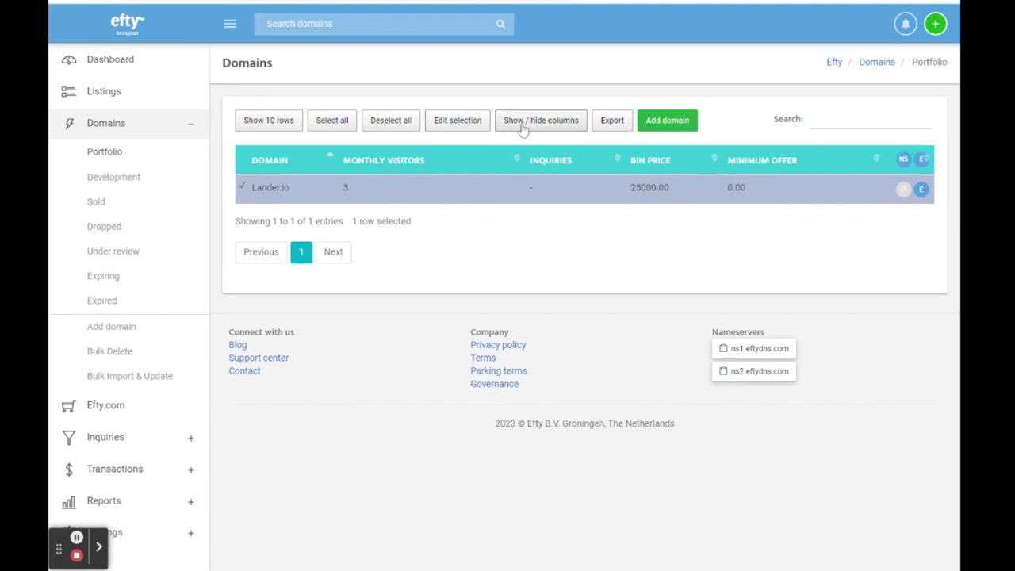
pyautogui.click(452, 127)
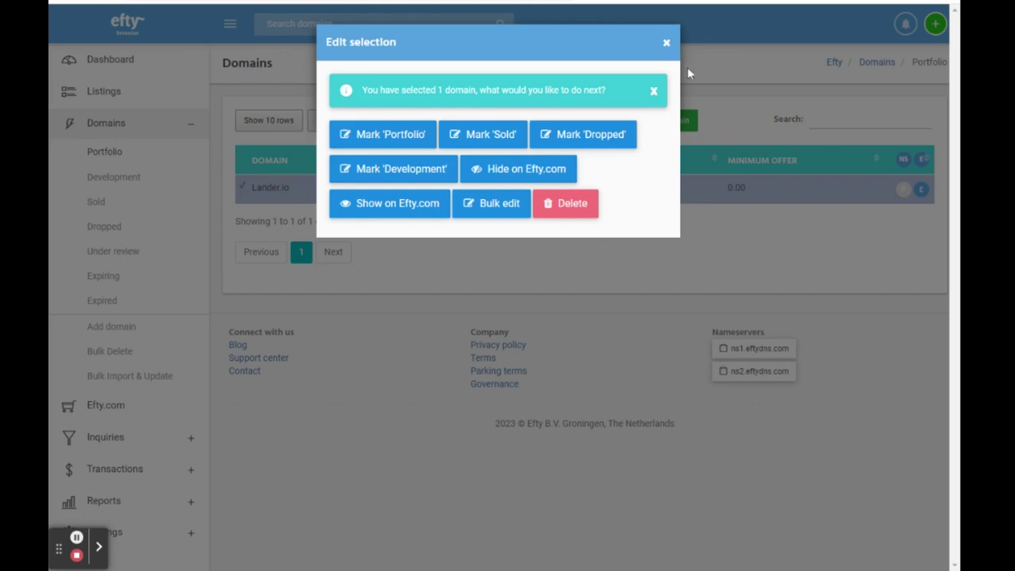
pyautogui.click(666, 42)
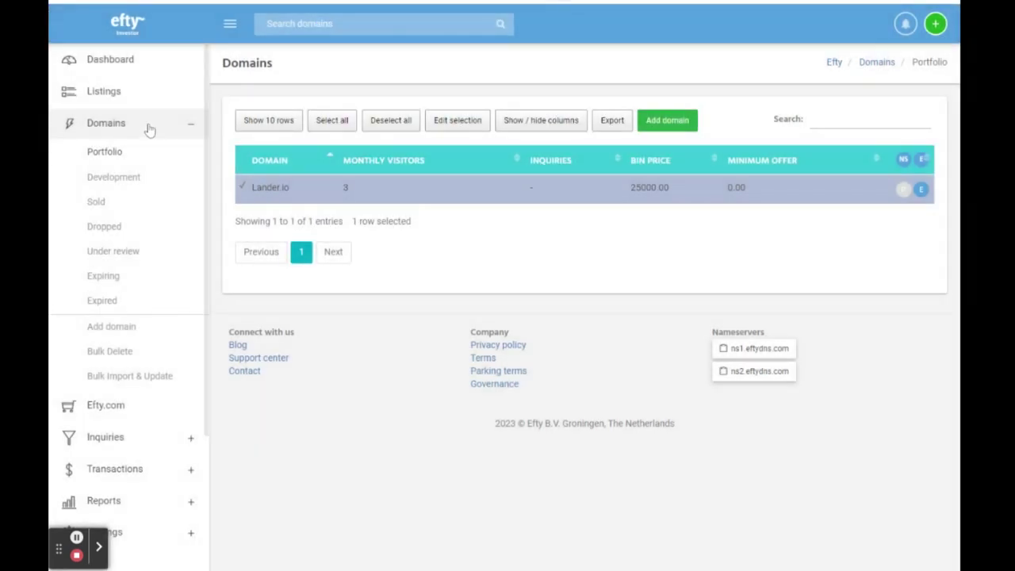
# Go to Settings > Smart Landers.
pyautogui.scroll(-1, 113, 295)
pyautogui.scroll(-1, 114, 295)
pyautogui.click(161, 402)
pyautogui.scroll(-3, 172, 237)
pyautogui.click(132, 278)
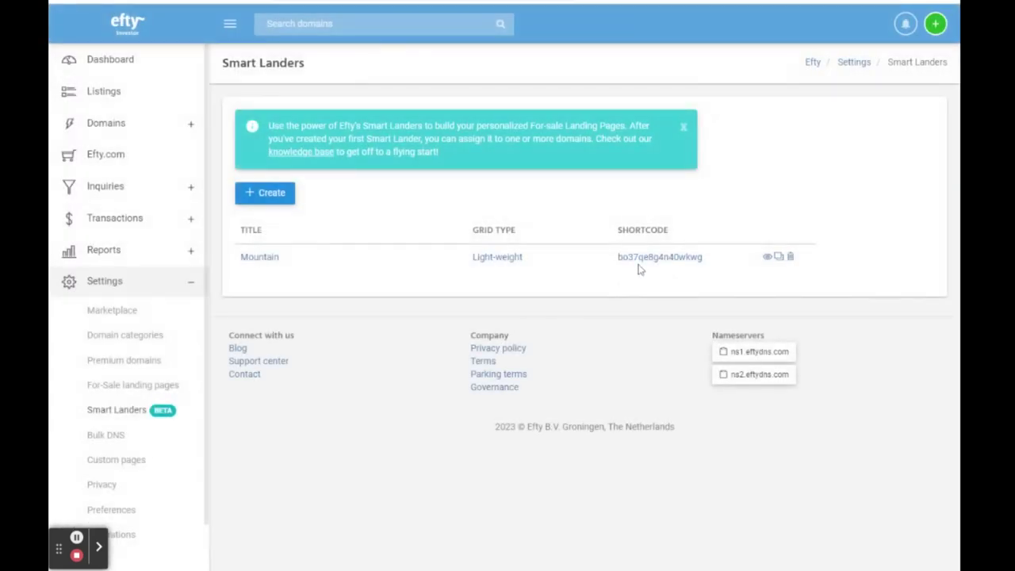